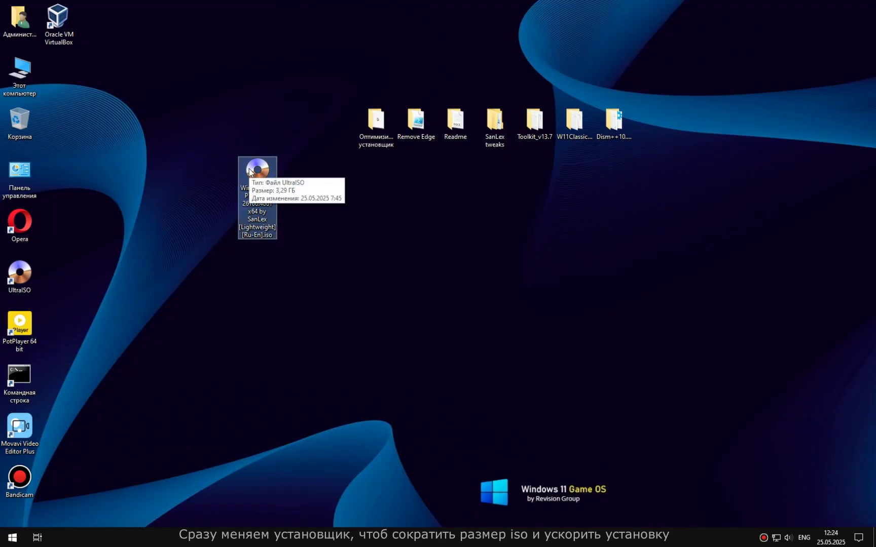
- Mount the Windows 11 Pro 24H2 ISO from the desktop as a virtual drive and close its folder window
right_click(262, 170)
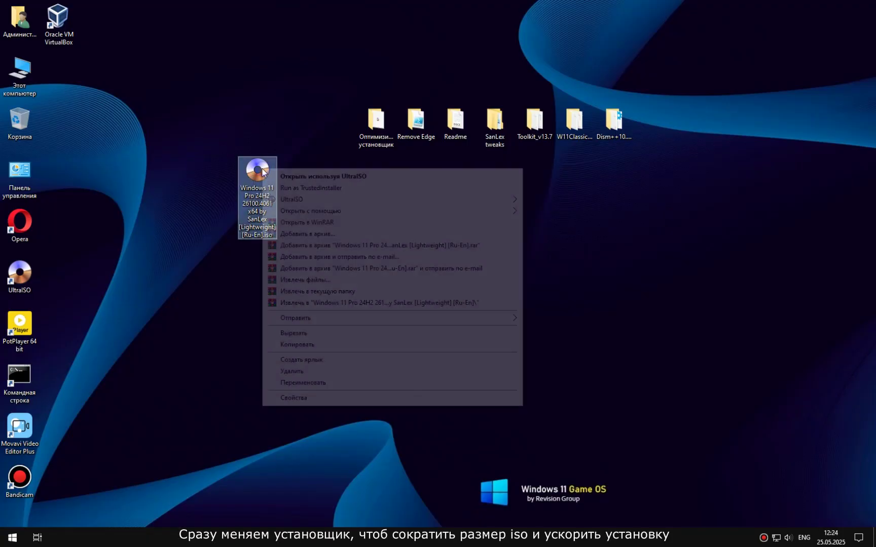
mouse_move(393, 211)
left_click(542, 234)
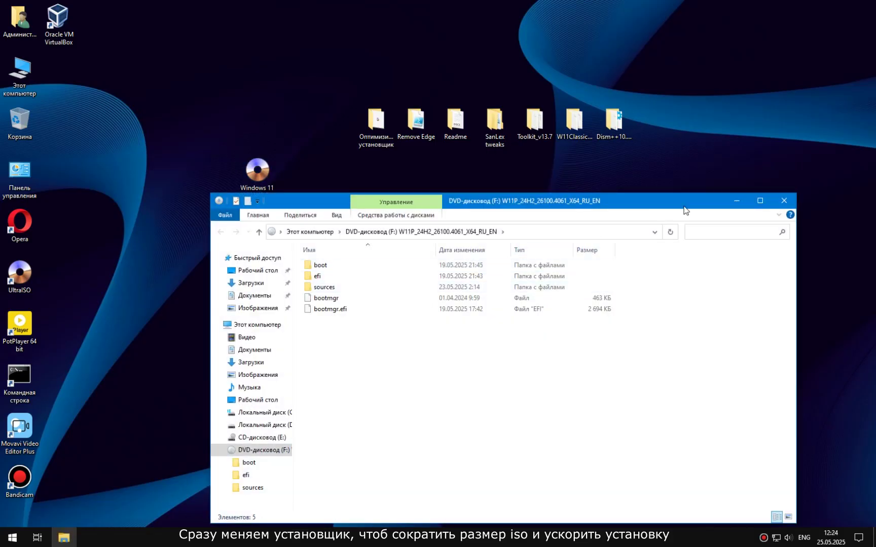
left_click(784, 200)
- Open Win11_Pro_24h2.iso from the Оптимизированный установщик folder in UltraISO and make room beside its window
double_click(376, 120)
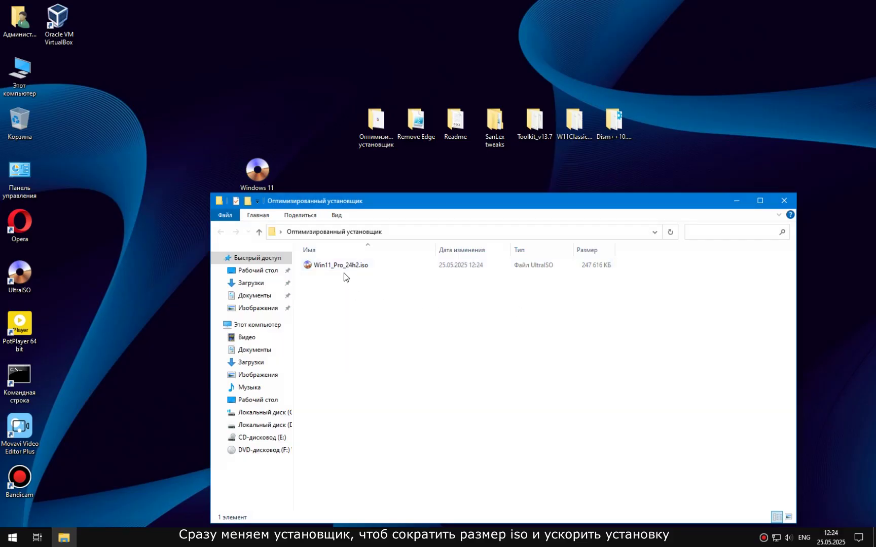
double_click(354, 264)
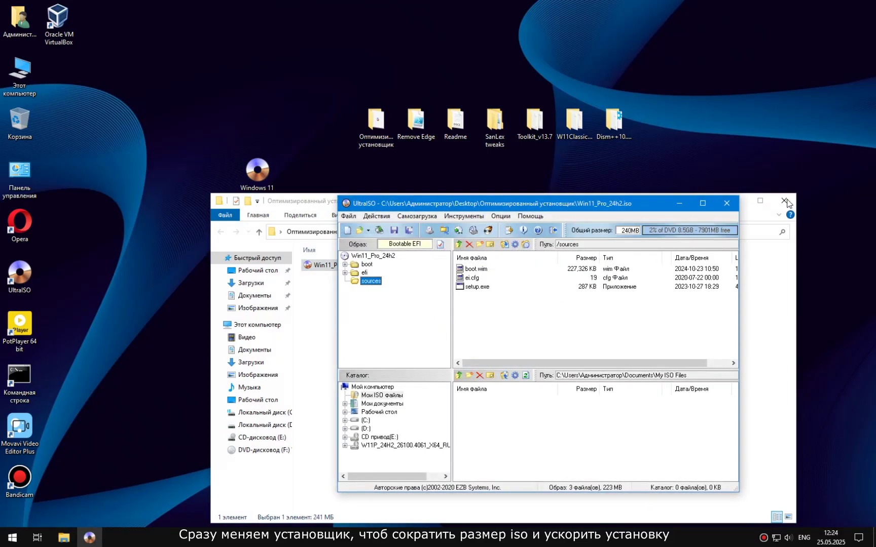
left_click(793, 203)
left_click_drag(521, 203, 594, 206)
- Add install.esd from the sources folder of mounted DVD drive F: to the sources folder of the Win11_Pro_24h2 image
double_click(20, 71)
double_click(385, 380)
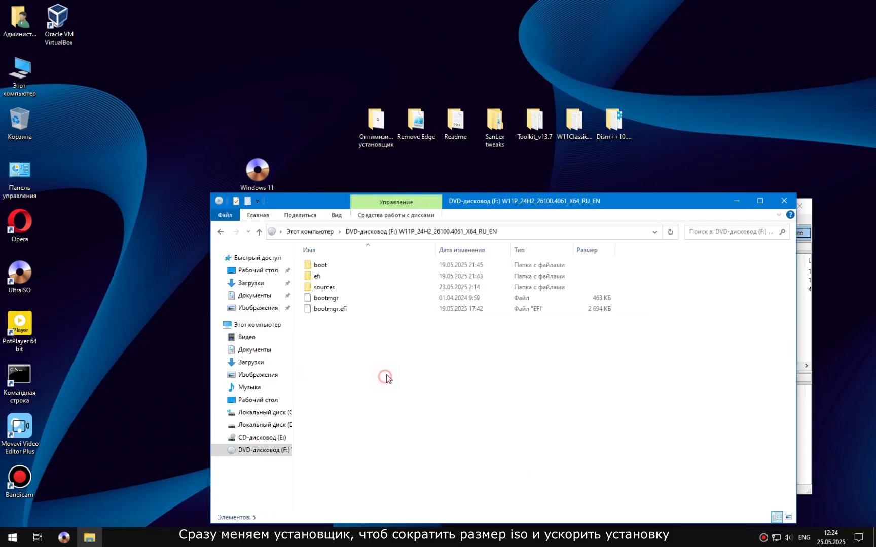
left_click_drag(526, 202, 246, 151)
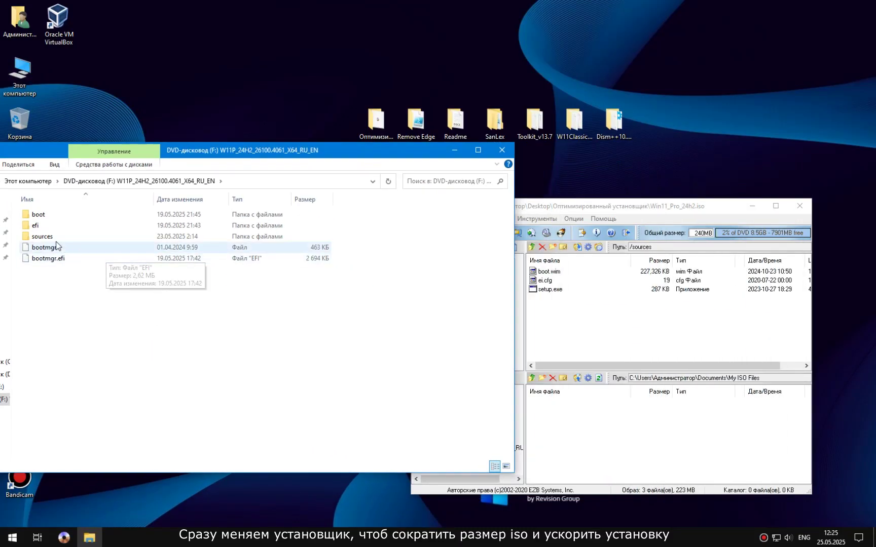
double_click(44, 236)
left_click_drag(49, 236, 578, 337)
left_click(501, 150)
- Save the modified Win11_Pro_24h2 image from its root folder and close UltraISO
left_click(446, 258)
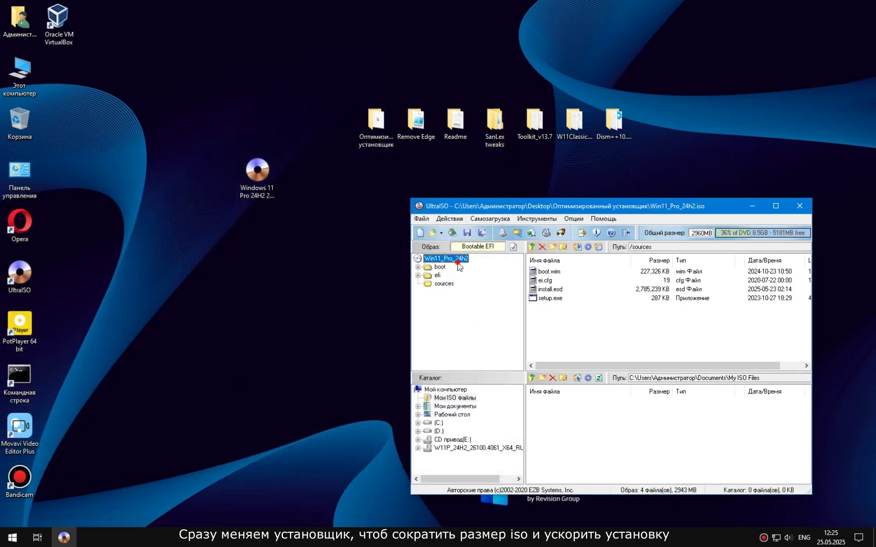
left_click(467, 234)
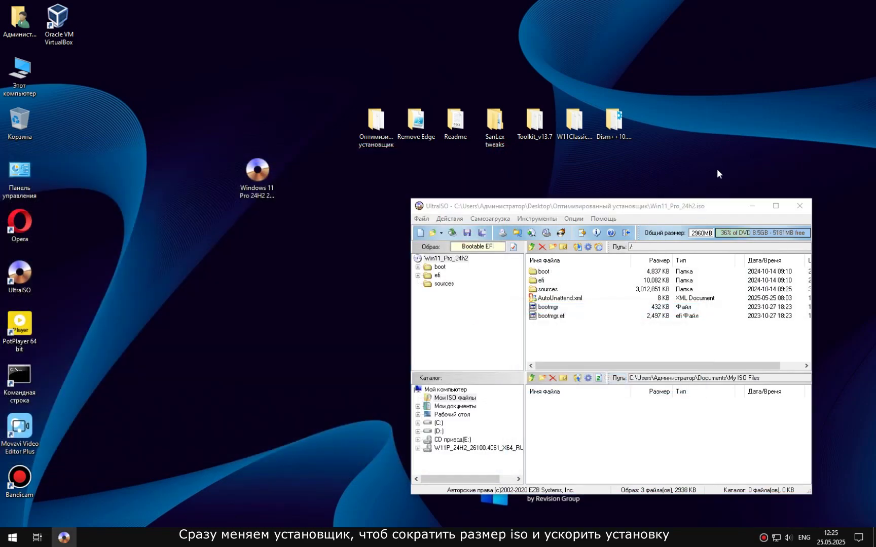
left_click(800, 207)
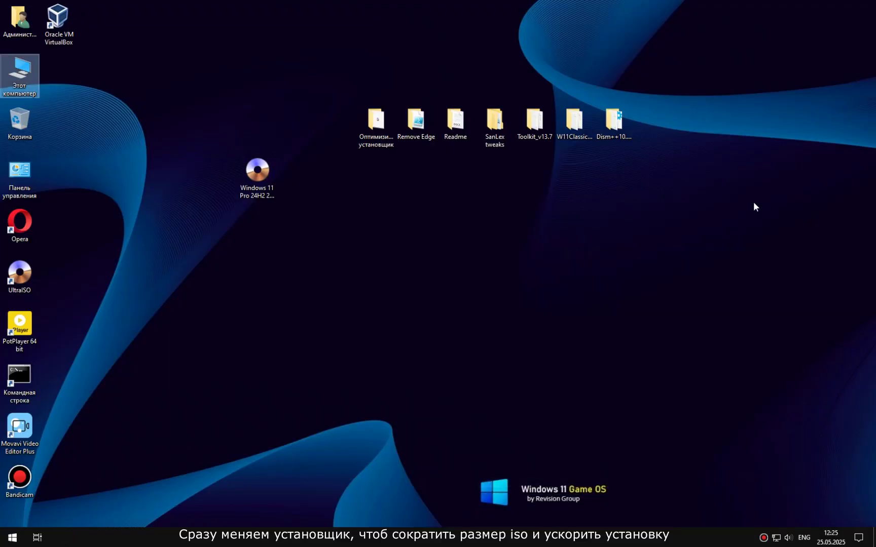
- Eject the mounted DVD drive F: from This PC and close the window
key("Return")
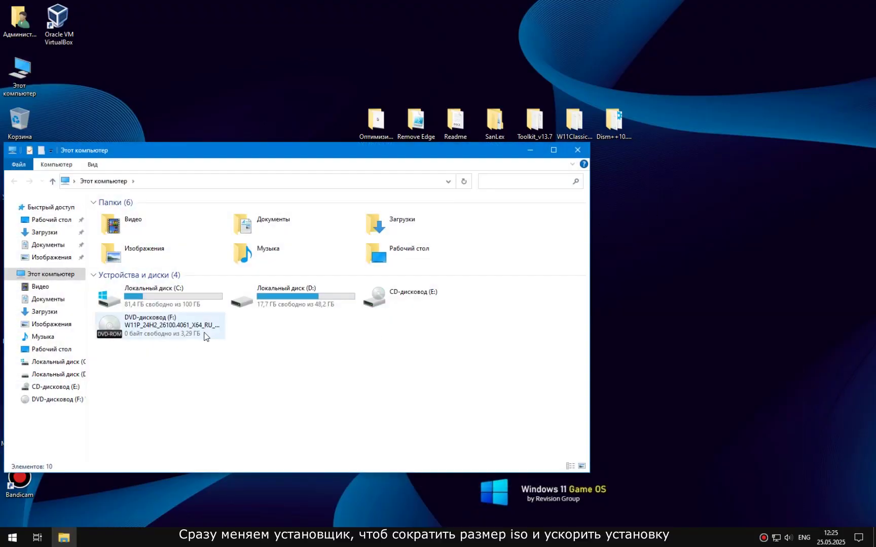
right_click(177, 328)
left_click(225, 442)
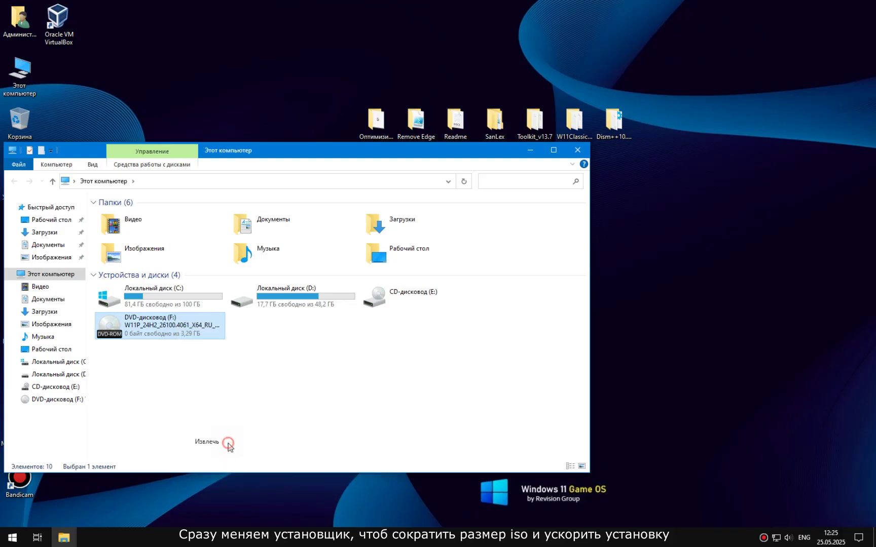
left_click(578, 149)
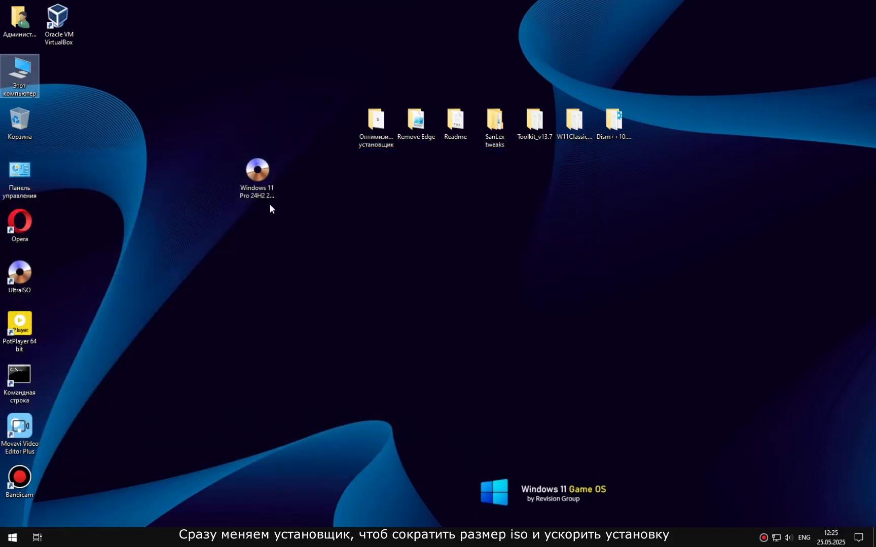
- Copy the full file name of the original Windows 11 Pro ISO on the desktop without renaming it
right_click(258, 173)
left_click(337, 385)
right_click(259, 207)
left_click(294, 242)
left_click(266, 173)
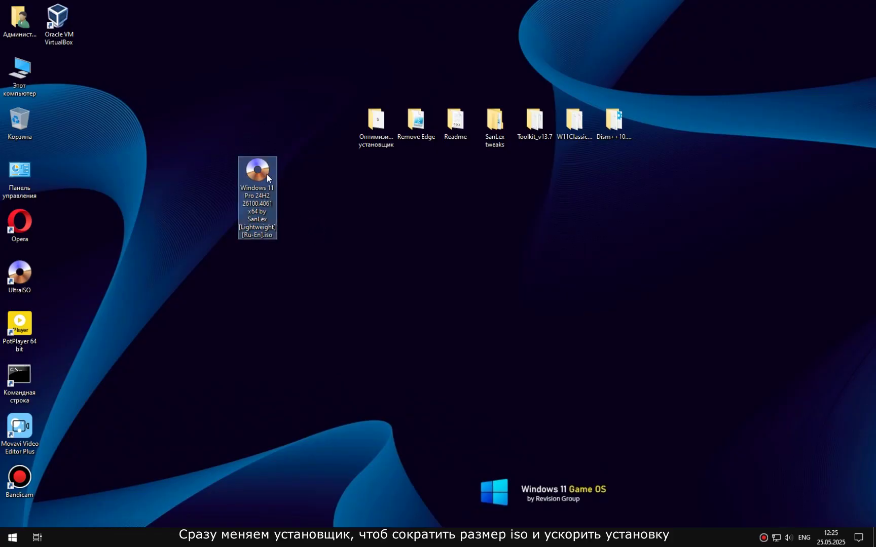
- Rename Win11_Pro_24h2.iso in the Оптимизированный установщик folder to "Windows 11 Pro 24H2 26100.4061 x64 by SanLex [Lightweight] [Ru-En].iso"
double_click(376, 122)
left_click(141, 216)
right_click(146, 215)
left_click(186, 426)
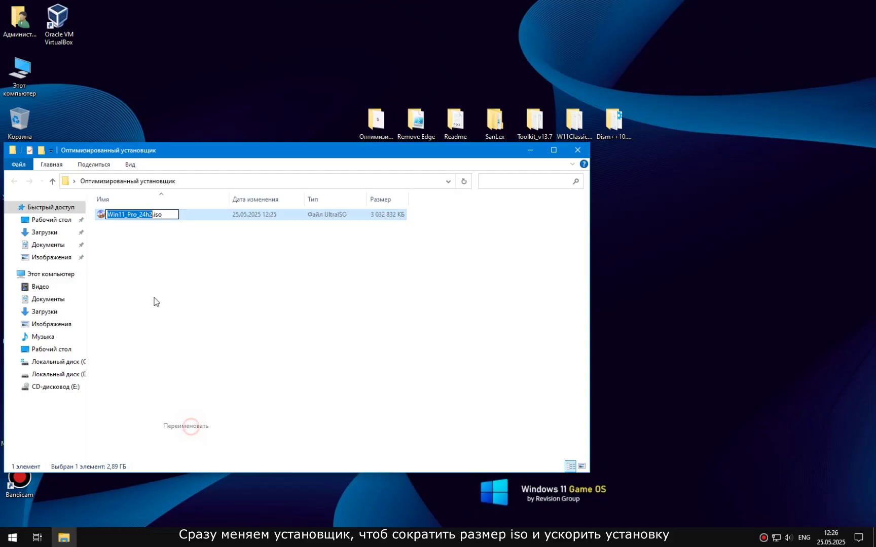
right_click(131, 218)
left_click(162, 262)
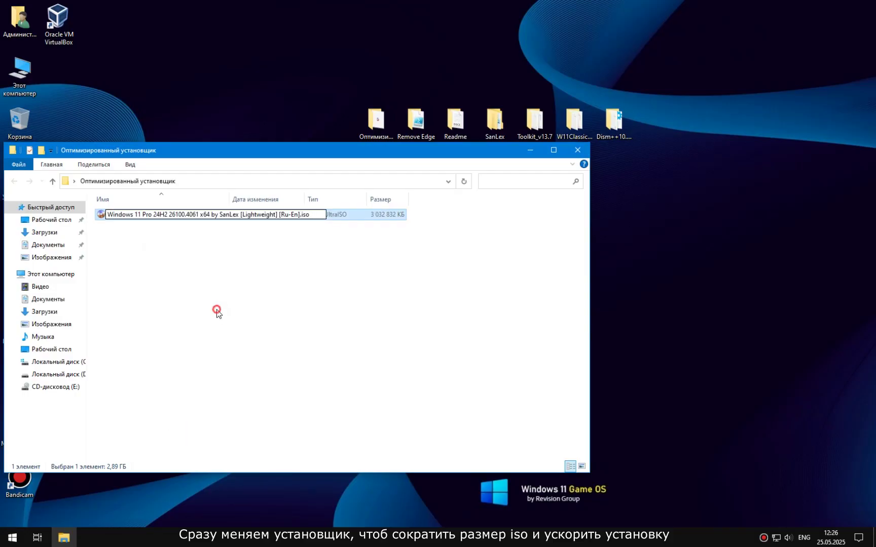
left_click(215, 308)
- Uncover the original Windows 11 Pro ISO on the desktop and delete it
left_click_drag(317, 150, 530, 239)
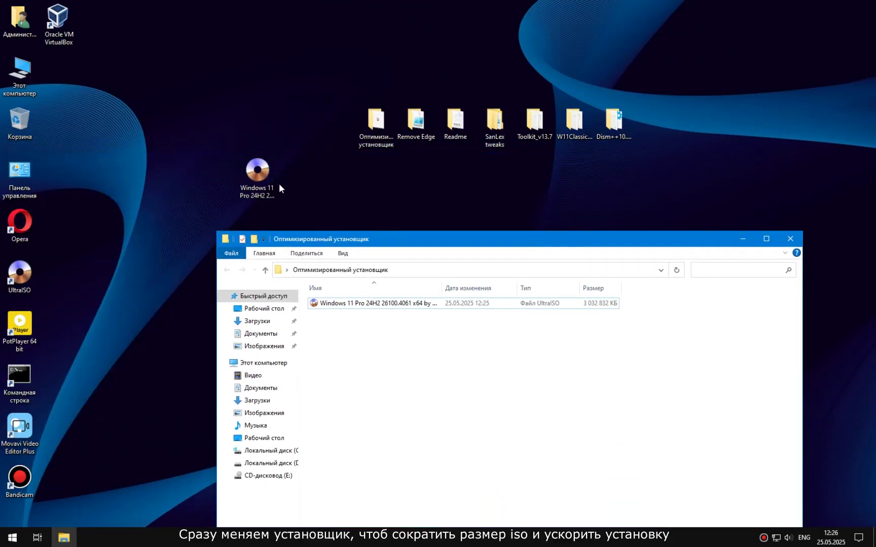
right_click(258, 174)
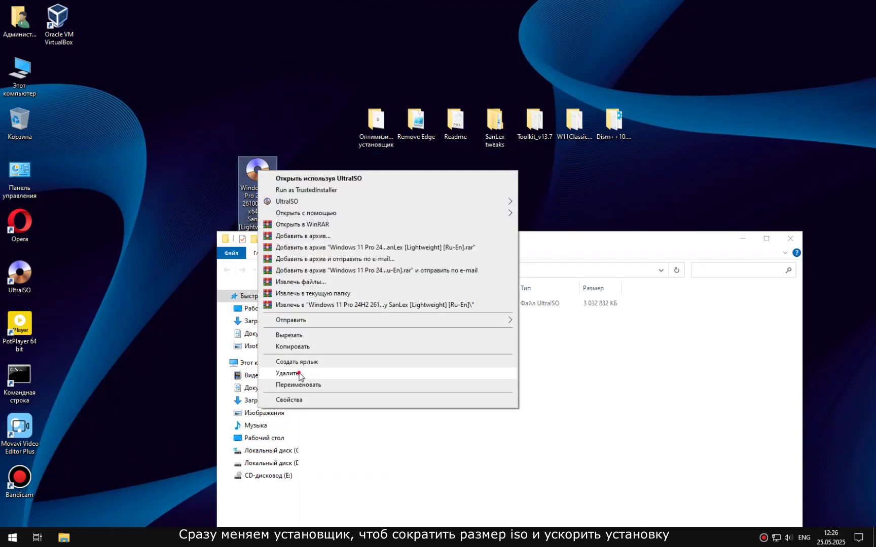
left_click(300, 373)
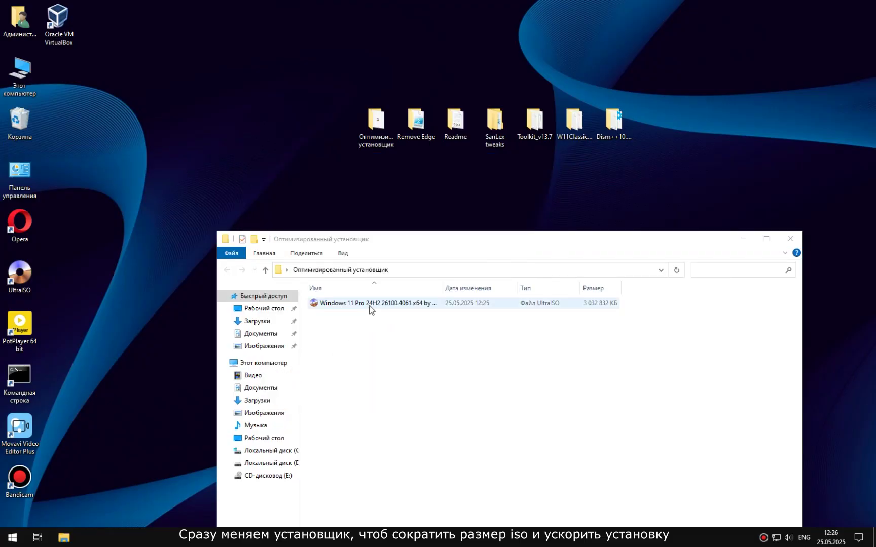
- Move the renamed Windows 11 Pro ISO from the Оптимизированный установщик folder to an empty spot on the desktop
left_click(370, 307)
right_click(370, 307)
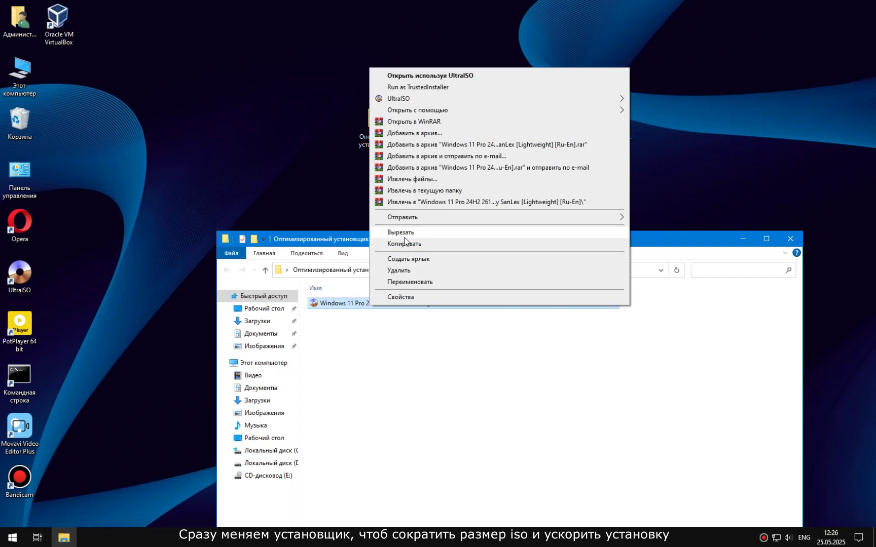
left_click(400, 232)
left_click(790, 239)
right_click(384, 204)
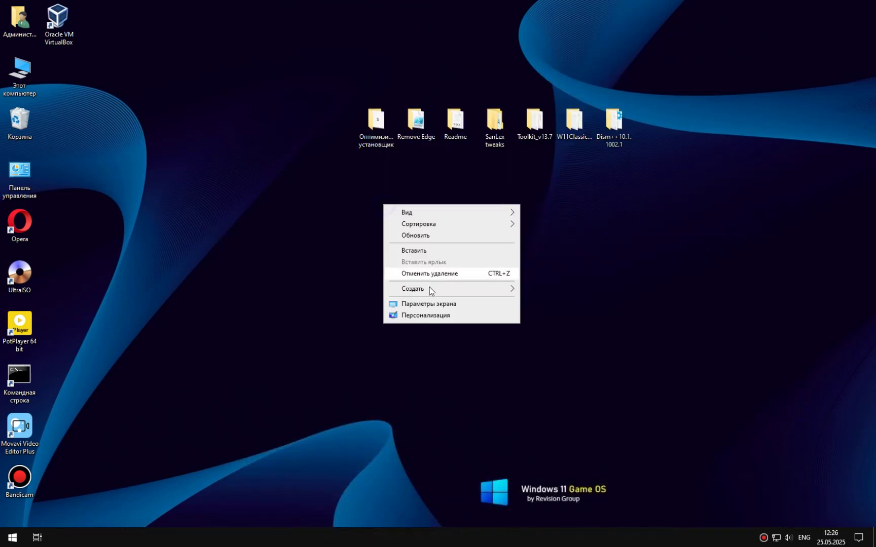
left_click(426, 251)
left_click_drag(375, 177, 300, 228)
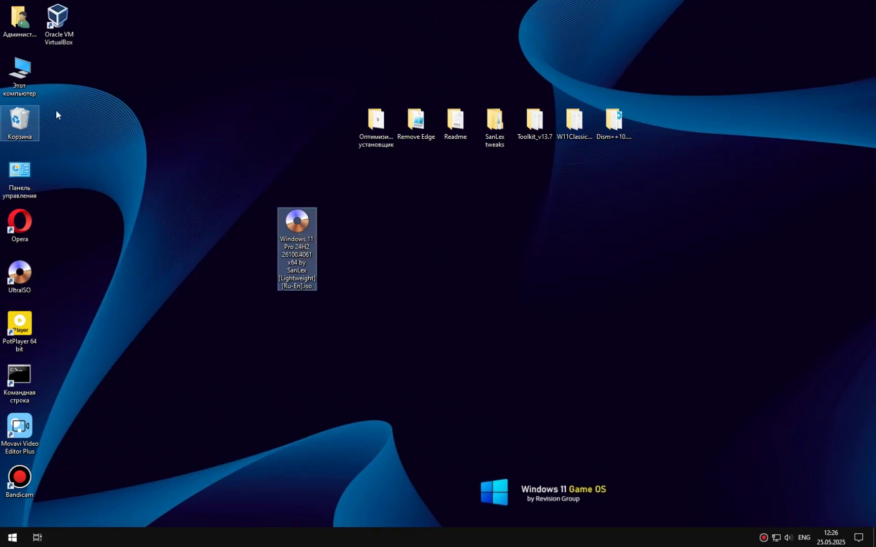
- Empty the Recycle Bin, permanently deleting the original ISO
left_click(18, 121)
right_click(16, 120)
left_click(57, 135)
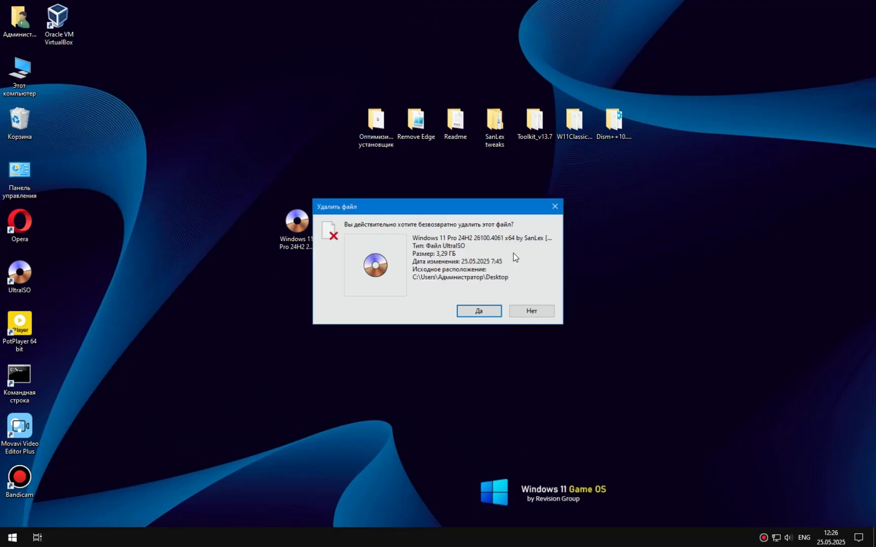
left_click(479, 310)
- Mount the rebuilt Windows 11 Pro ISO from the desktop as a virtual drive and close its folder window
right_click(297, 221)
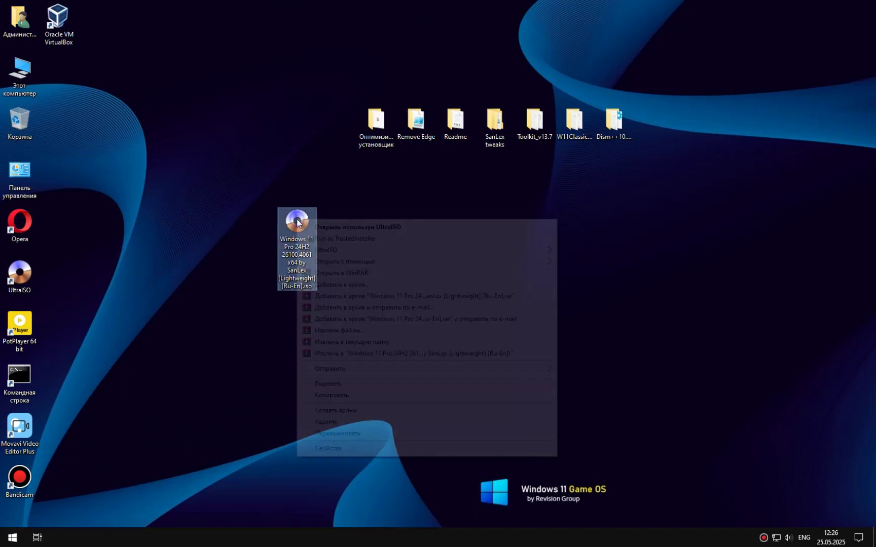
mouse_move(446, 263)
left_click(613, 286)
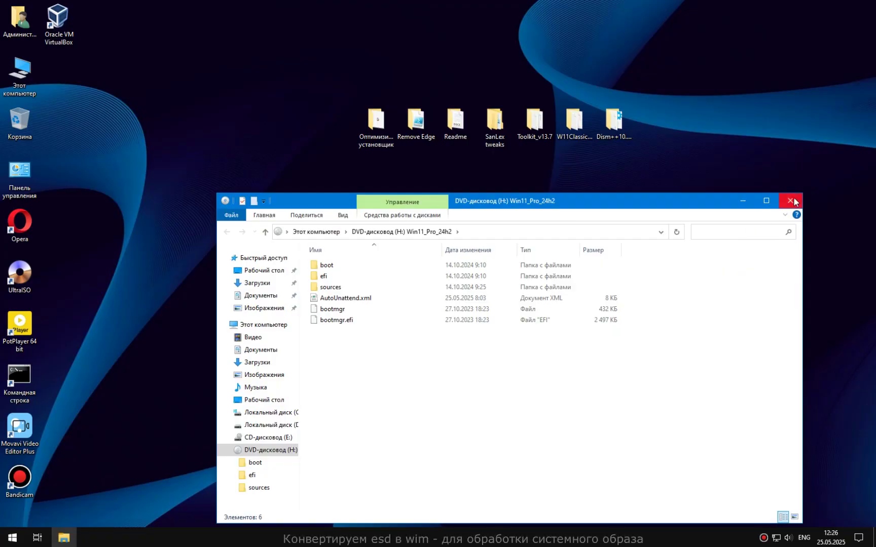
left_click(789, 201)
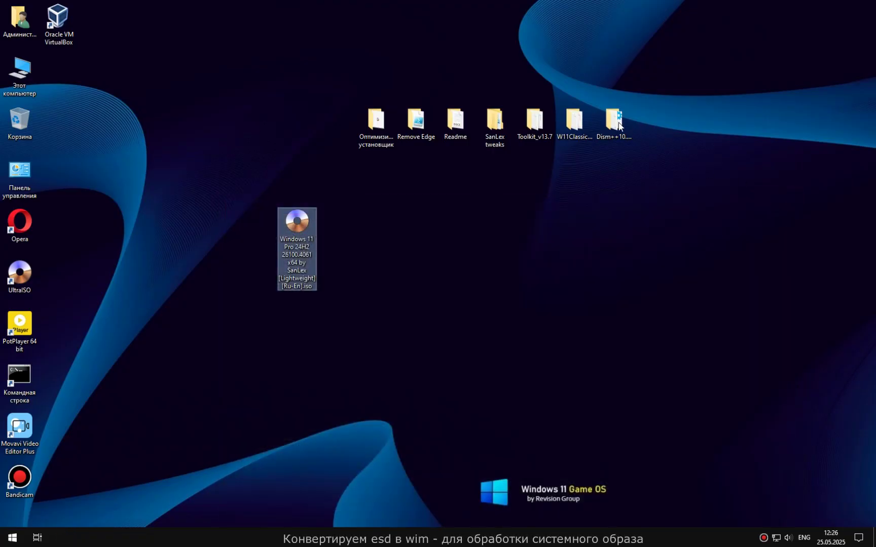
- Launch Dism++x64.exe from the Dism++10.1.1002.1 folder as administrator
double_click(614, 122)
right_click(338, 283)
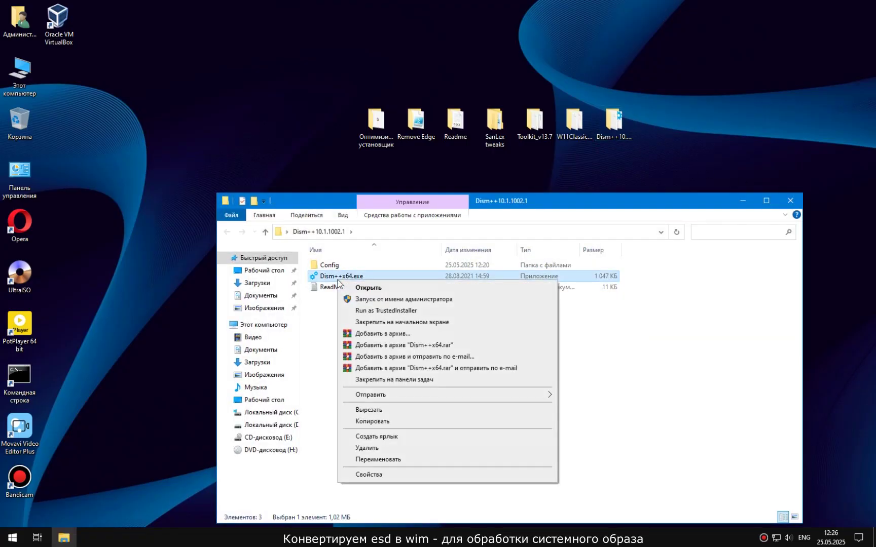
left_click(394, 301)
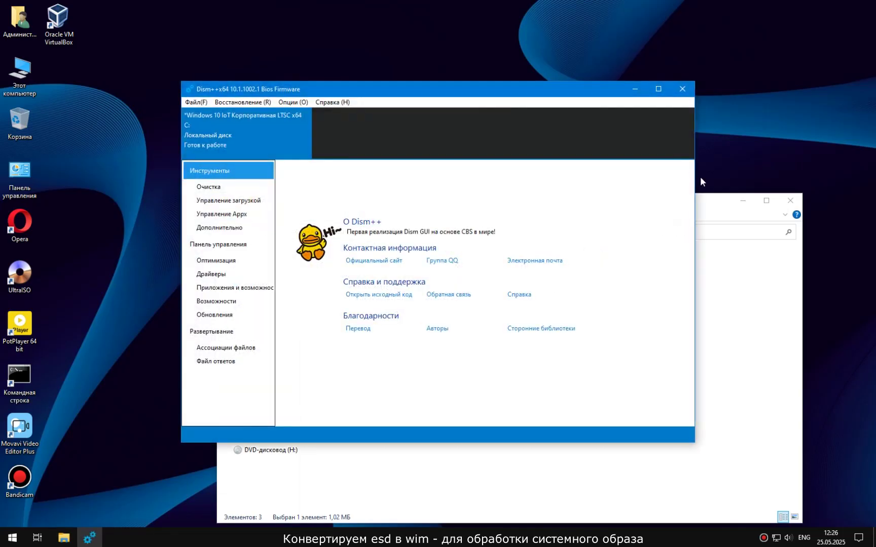
- Start a WIM/ESD format conversion with H:\sources\install.esd as the source file
left_click(194, 106)
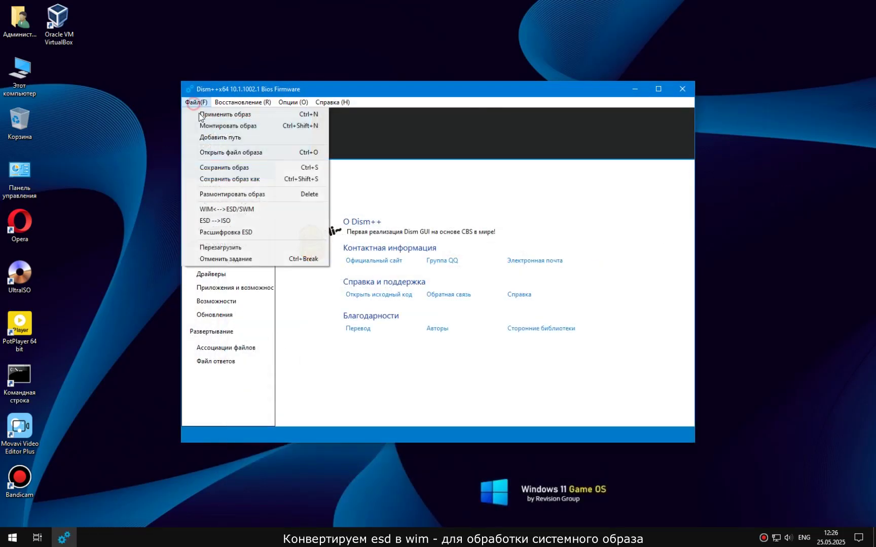
left_click(235, 205)
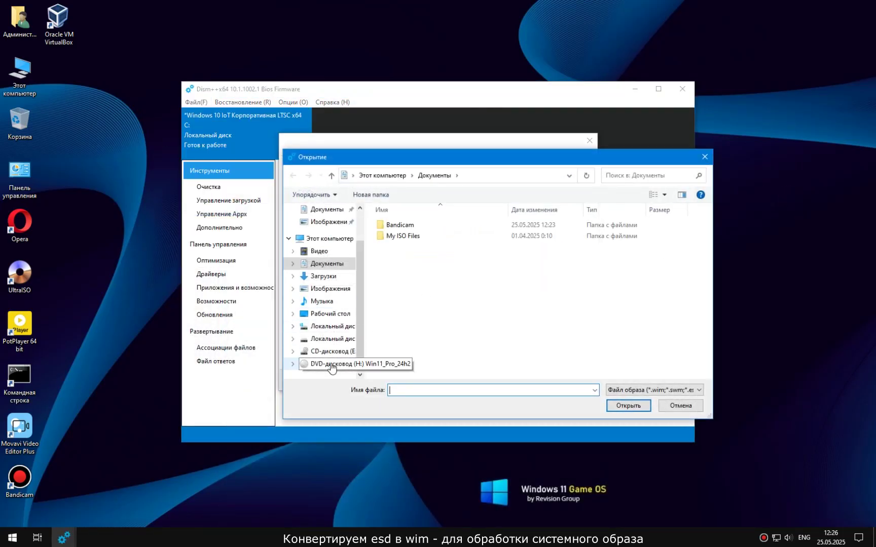
left_click(332, 363)
double_click(397, 247)
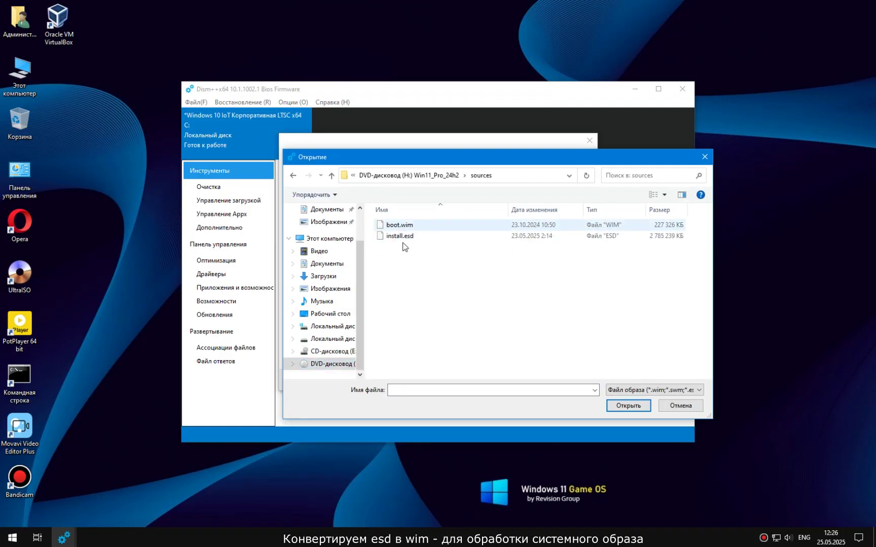
left_click(400, 236)
left_click(625, 407)
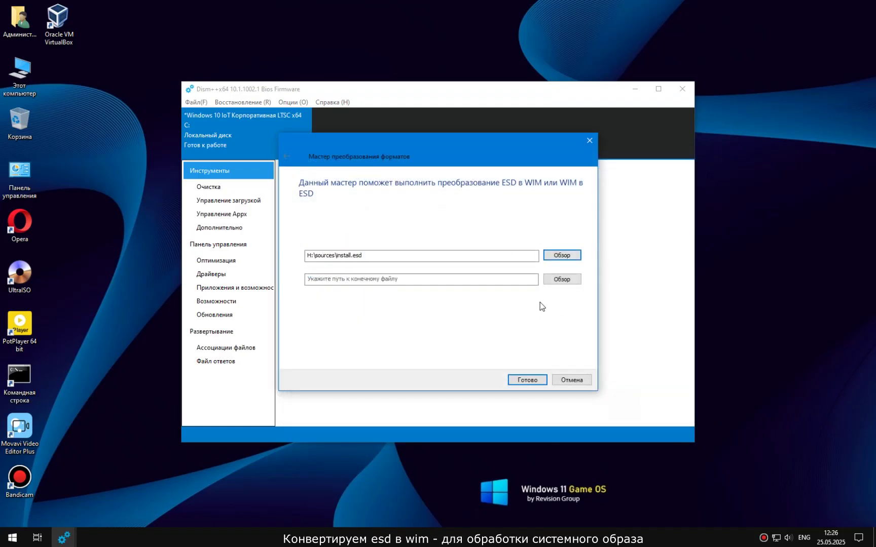
- Set the conversion target to install.wim on the desktop, run the conversion to completion and close Dism++
left_click(556, 279)
left_click(339, 293)
left_click(388, 371)
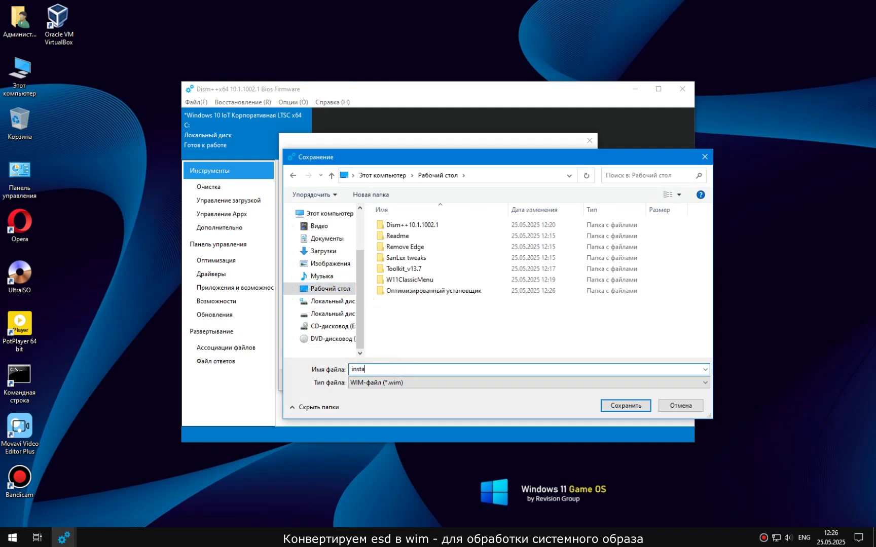
left_click(626, 405)
left_click(522, 378)
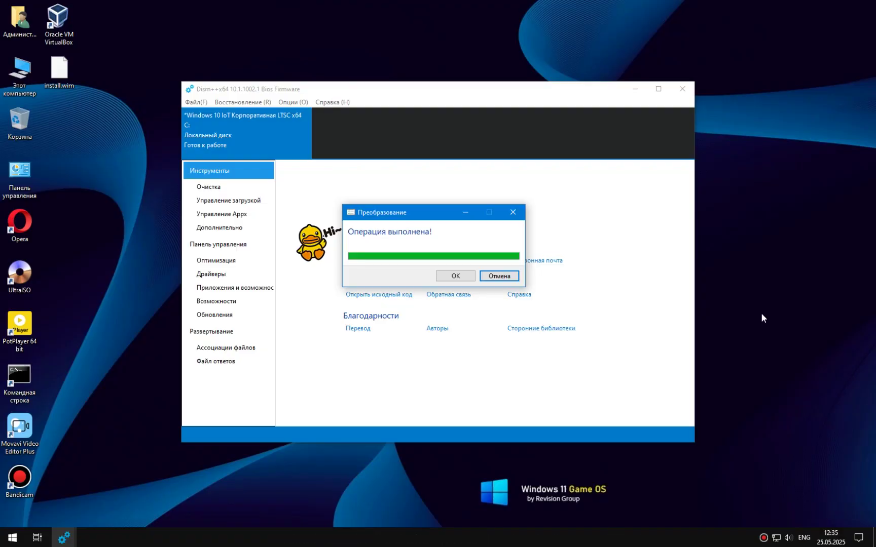
left_click(462, 278)
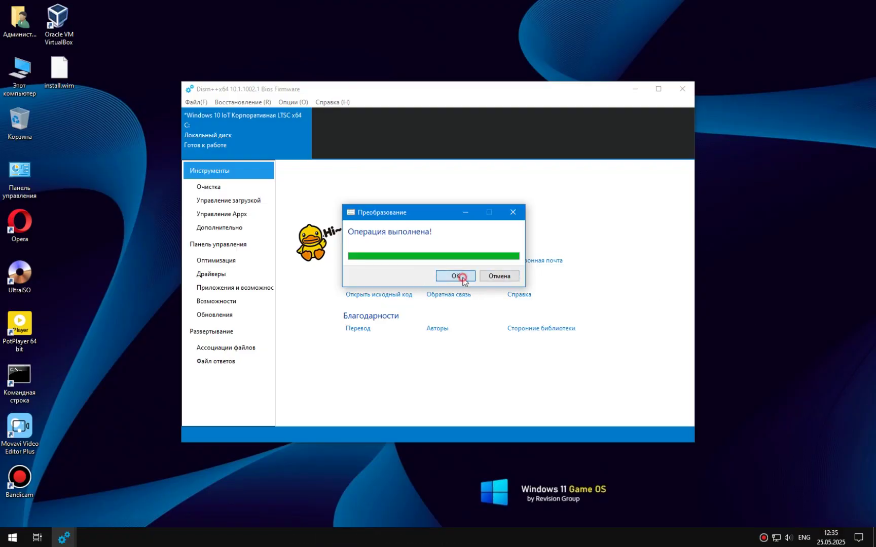
left_click(682, 89)
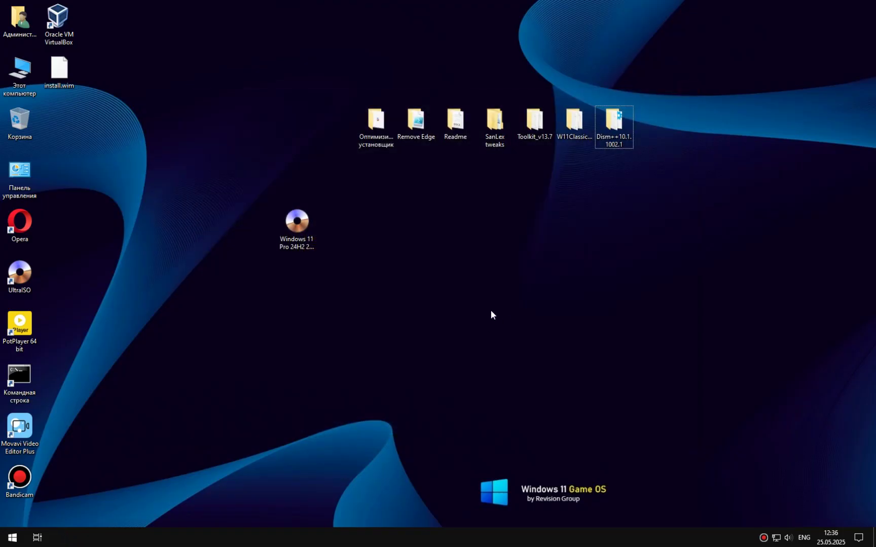
- Move install.wim from the desktop into the DVD\sources folder of Toolkit_v13.7
right_click(67, 69)
left_click(114, 165)
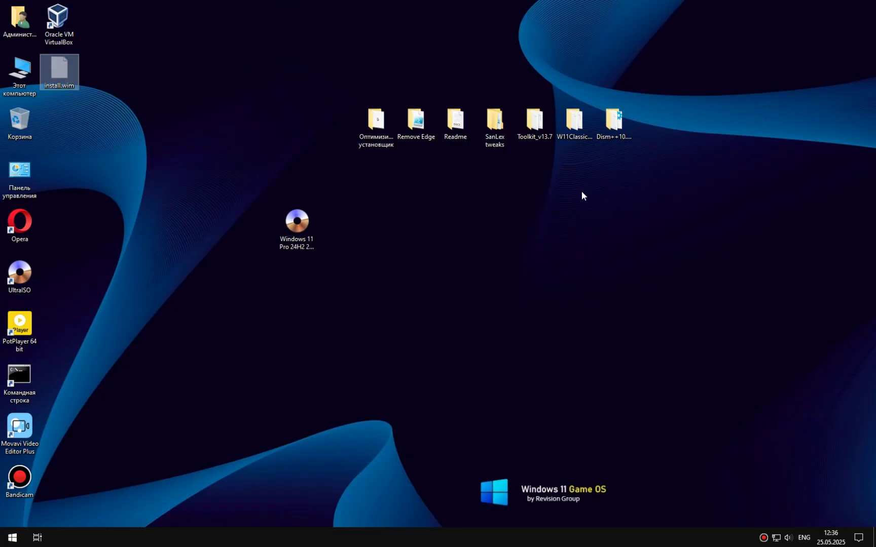
double_click(538, 134)
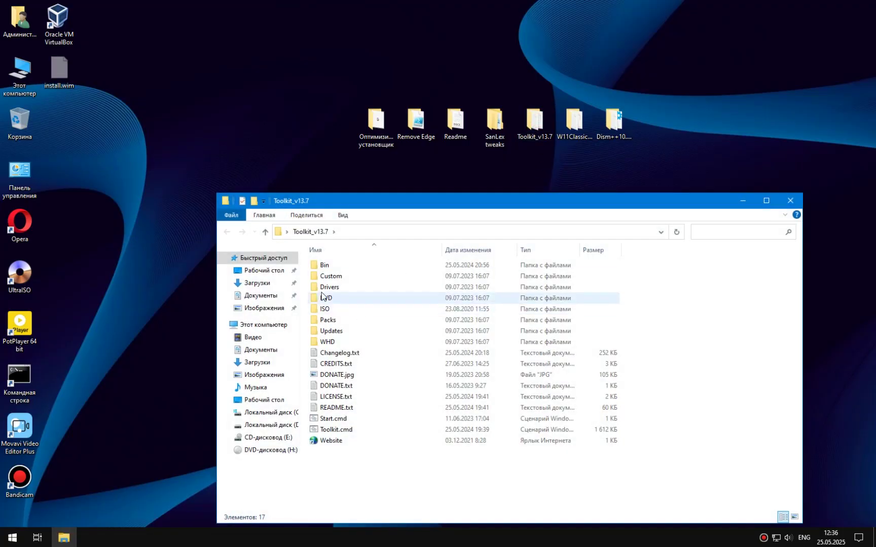
double_click(324, 297)
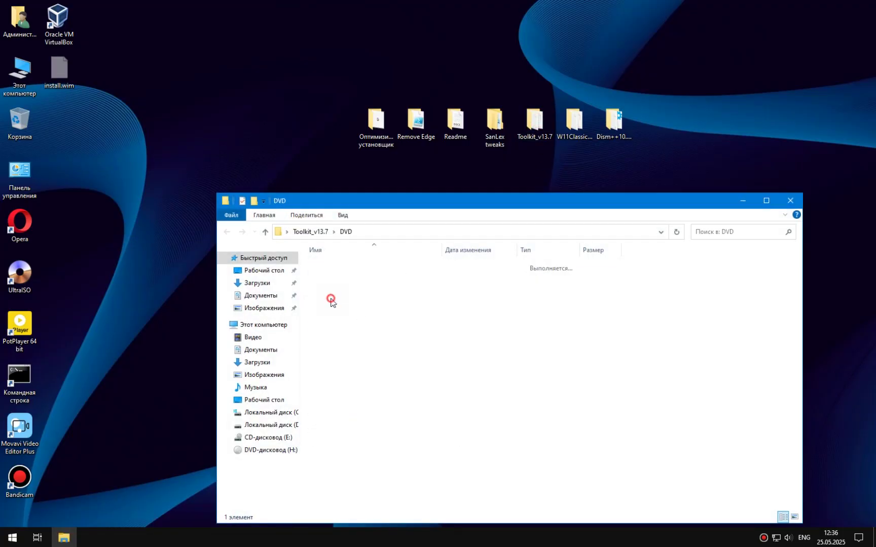
double_click(341, 263)
right_click(354, 322)
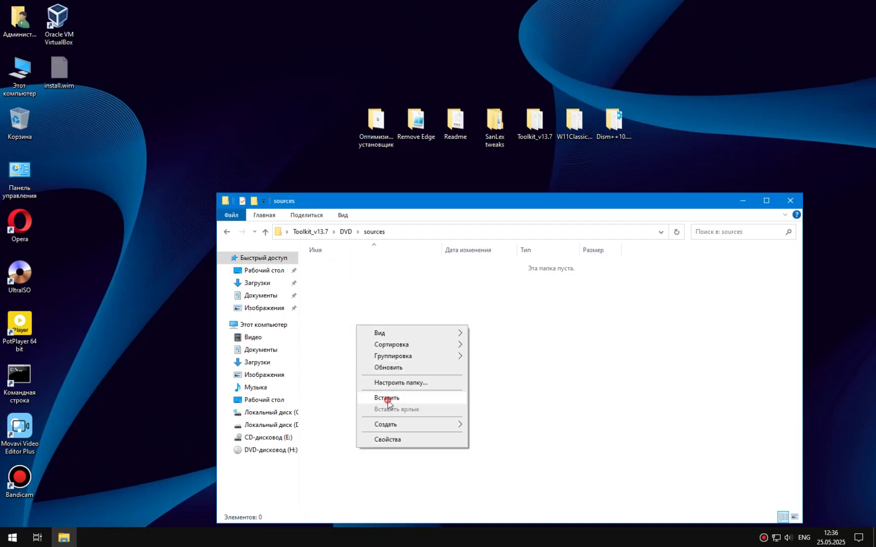
left_click(387, 399)
- Create an empty text file in the sources folder and name it boot.wim, accepting the extension change
right_click(373, 336)
mouse_move(431, 443)
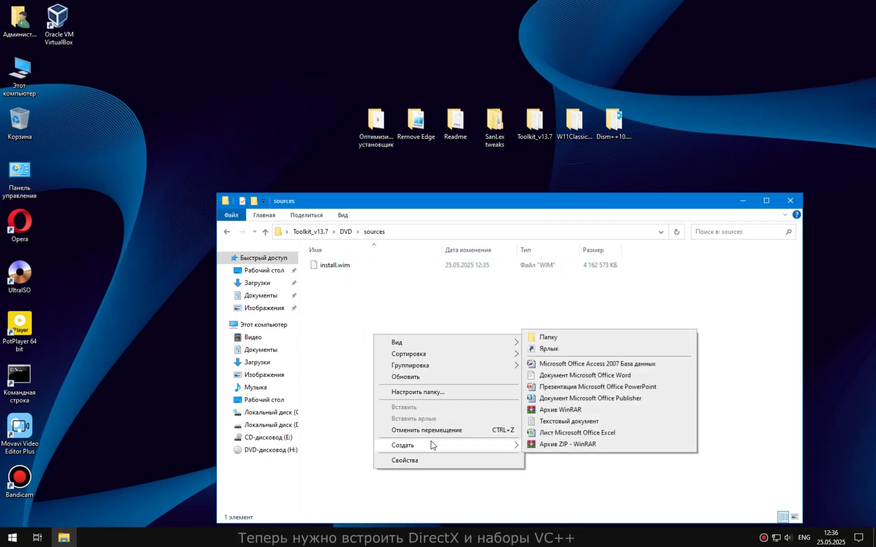
left_click(548, 422)
type("b")
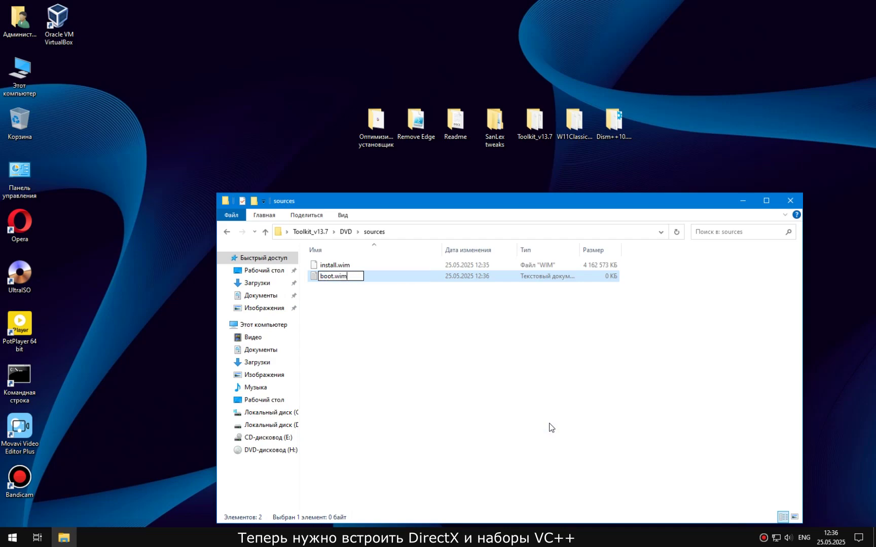
type("oot.wim")
key("Return")
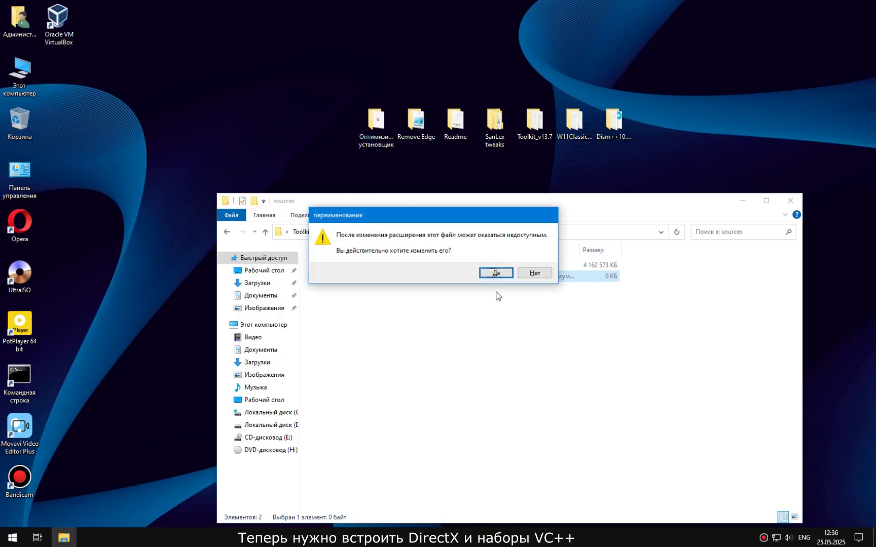
left_click(497, 273)
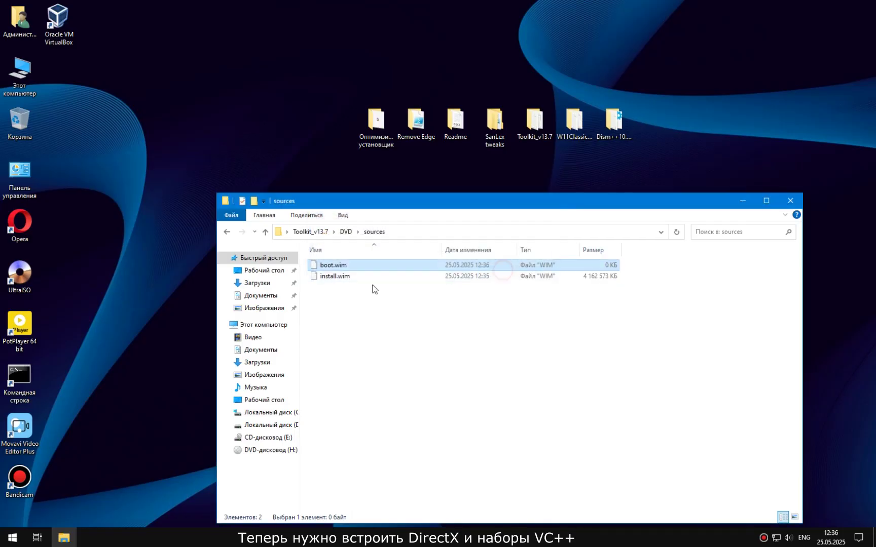
- Run Start.cmd from the Toolkit_v13.7 folder as administrator, close the folder window and accept the toolkit's EULA
left_click(264, 233)
left_click(264, 233)
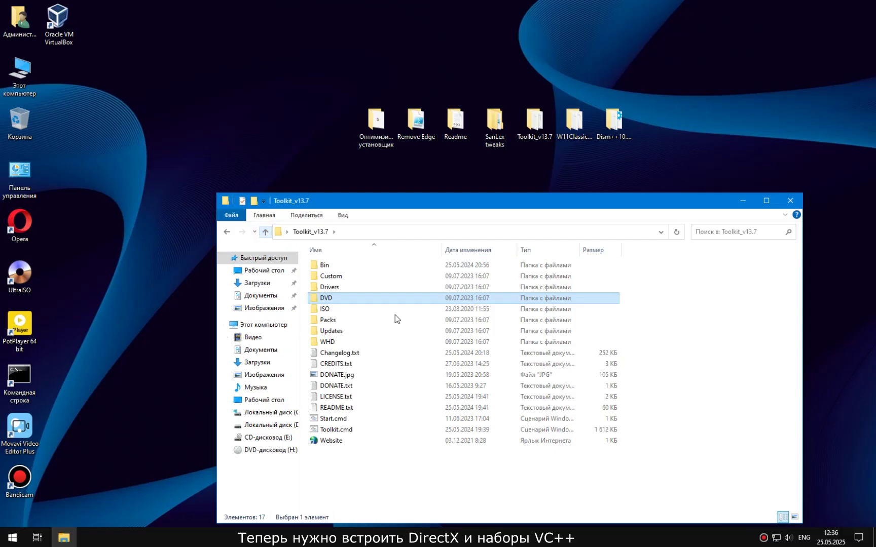
right_click(334, 421)
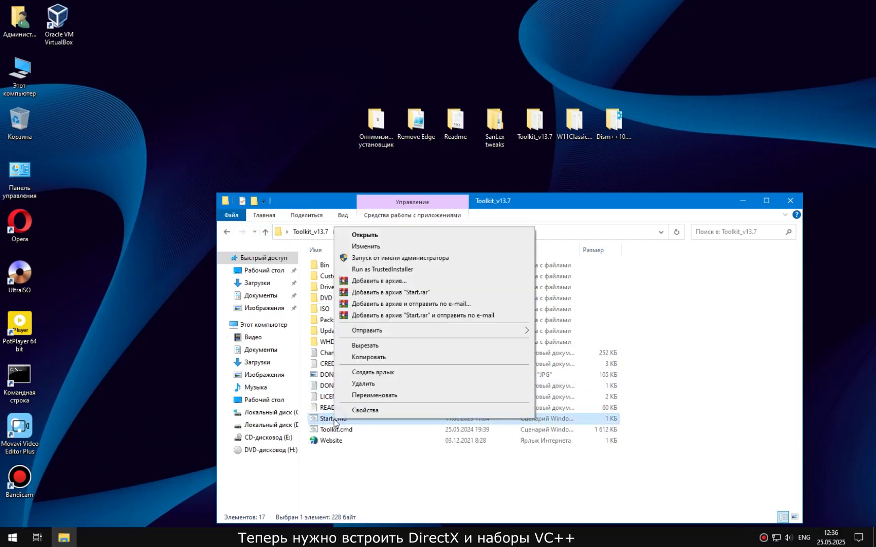
left_click(413, 258)
left_click(793, 198)
left_click_drag(420, 93, 537, 173)
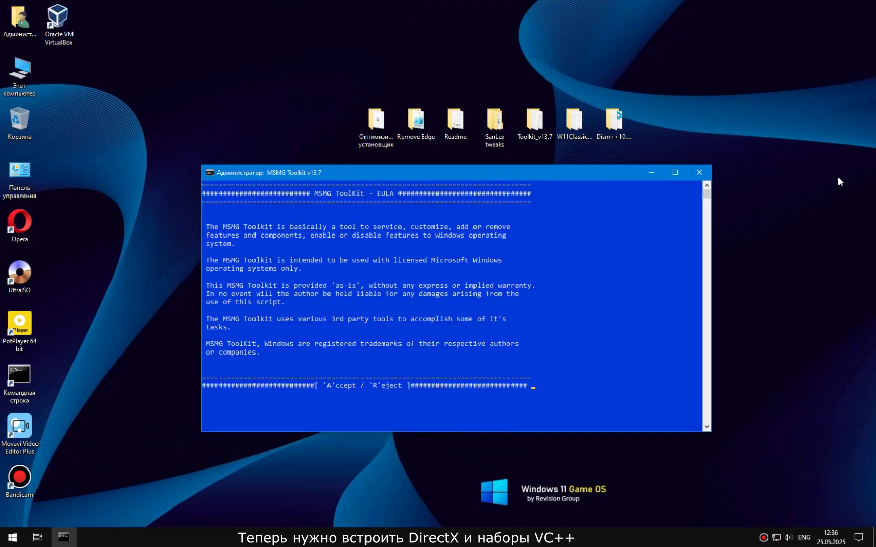
key("a")
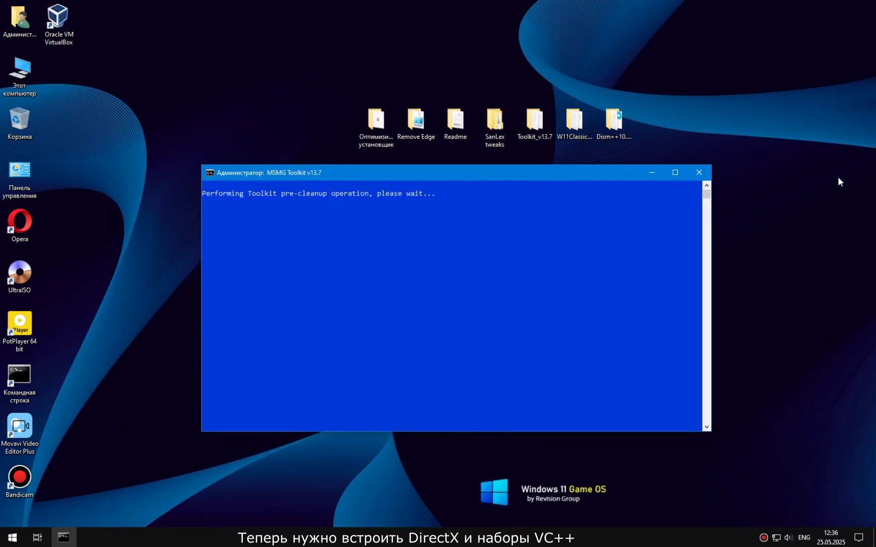
key("Return")
- Select the source from the DVD folder with image index 1 and mount only the install.wim image
key("1")
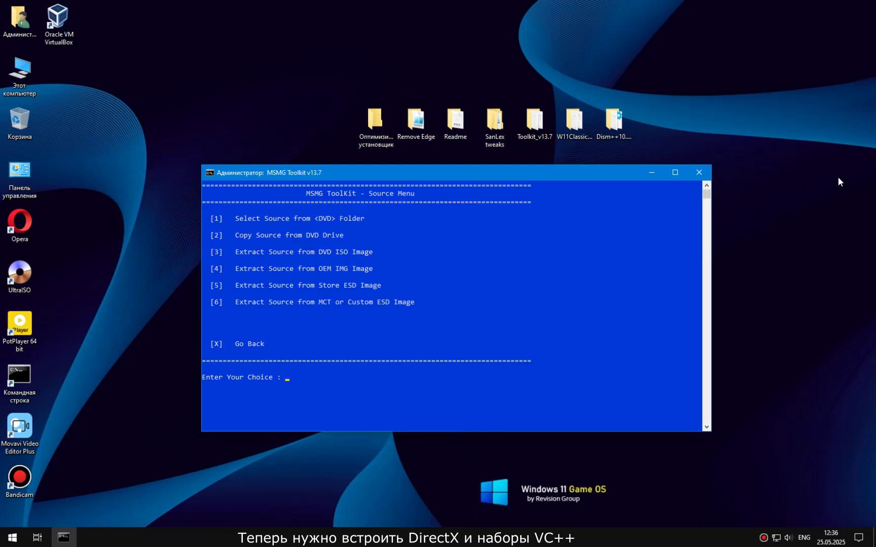
key("1")
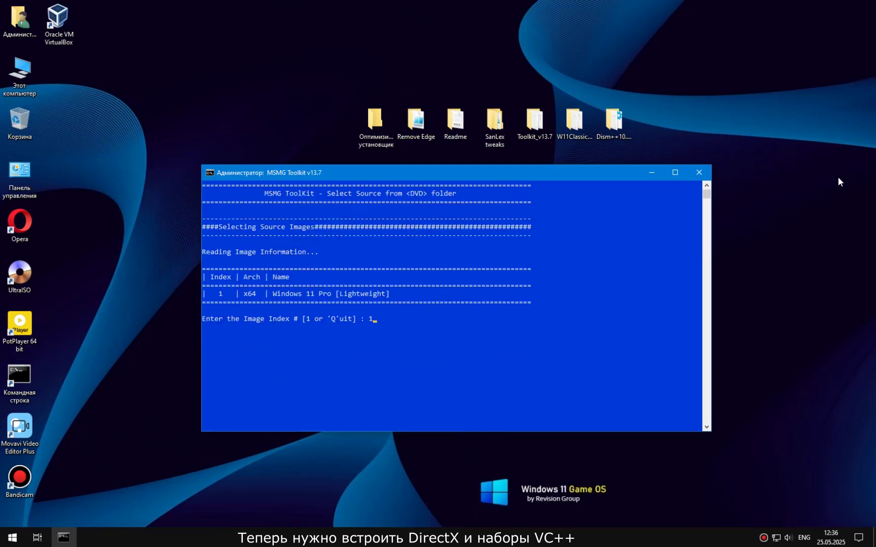
key("y")
key("n")
key("n")
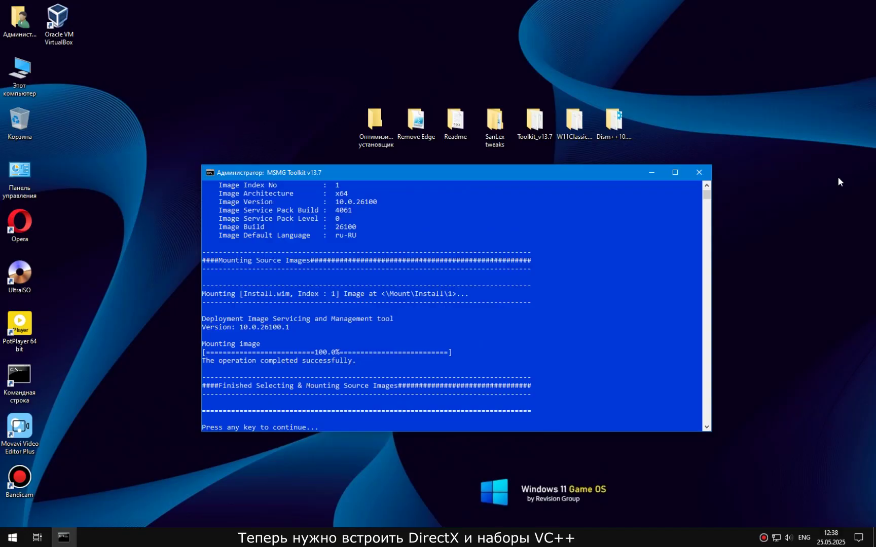
key("Return")
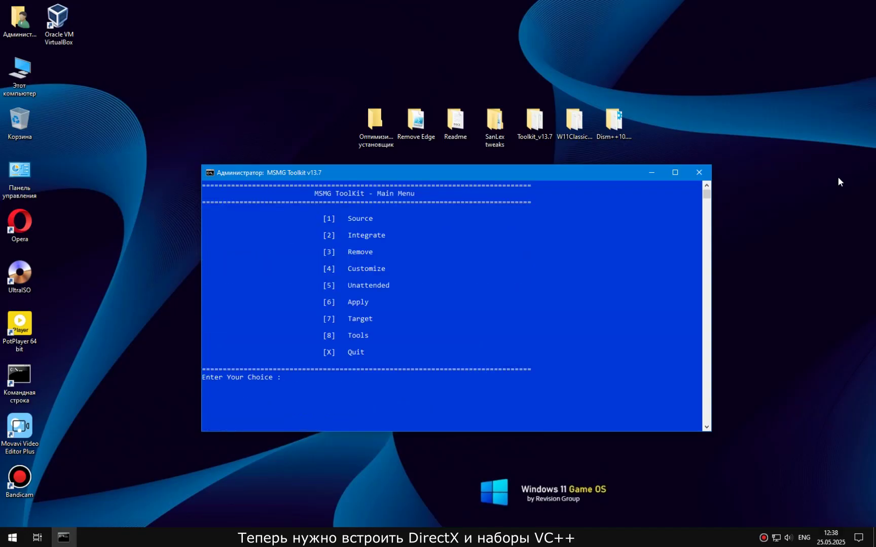
- Integrate the Microsoft DirectX 9.0c Windows feature into the mounted image
type("2")
key("Return")
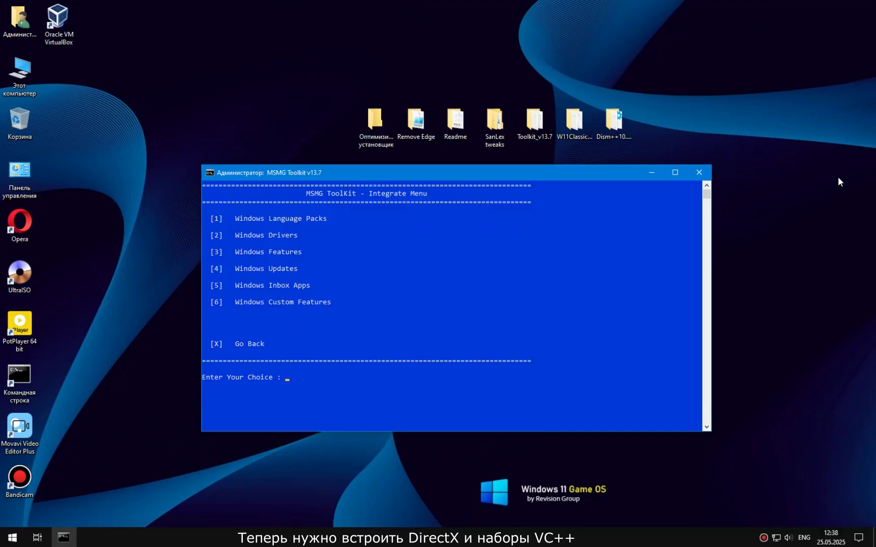
type("3")
key("Return")
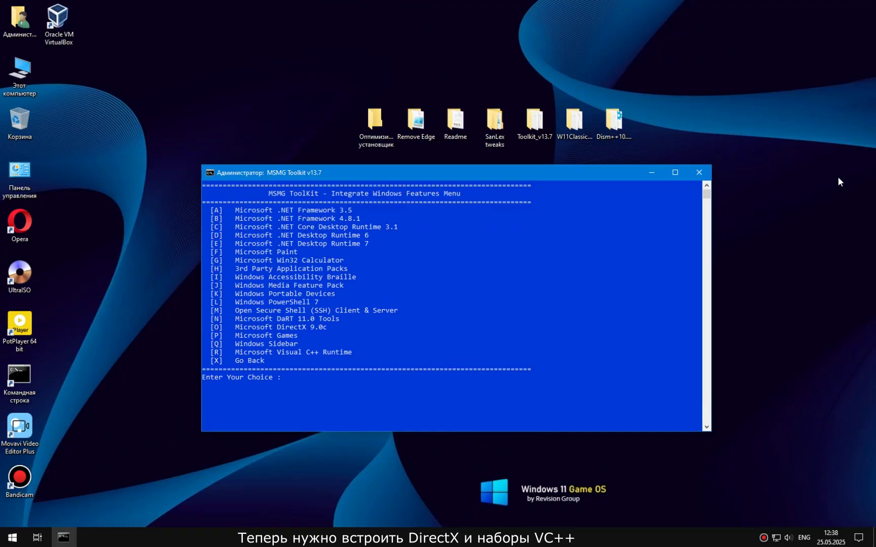
type("O")
key("Return")
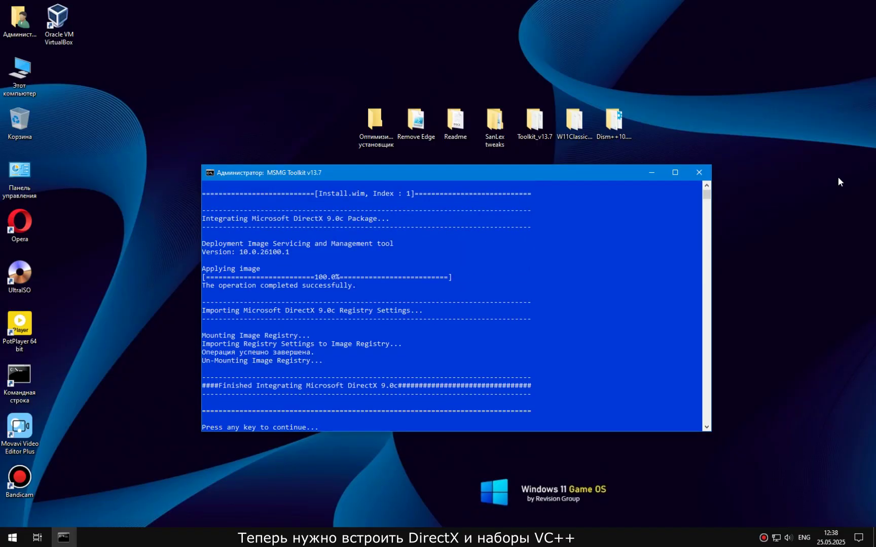
key("Return")
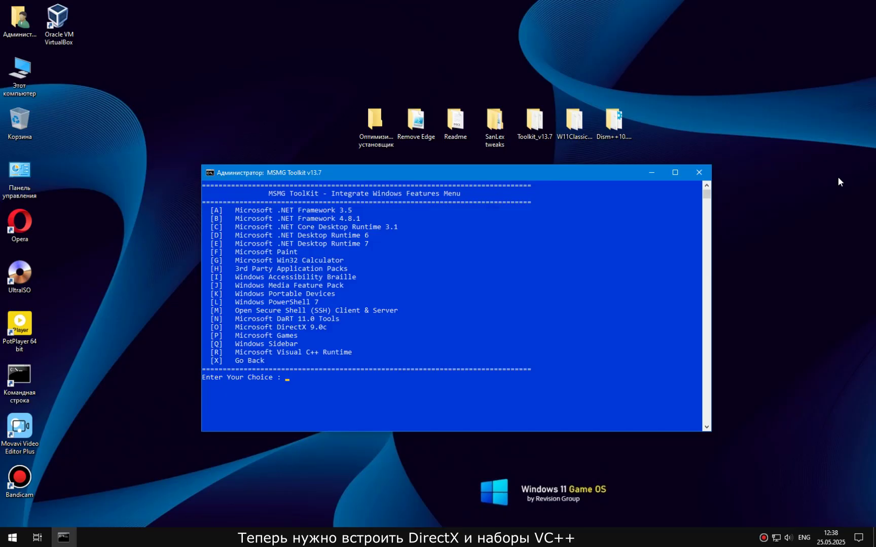
- Integrate the Microsoft Visual C++ Runtime into the mounted image and return to the toolkit's main menu
type("r")
key("Return")
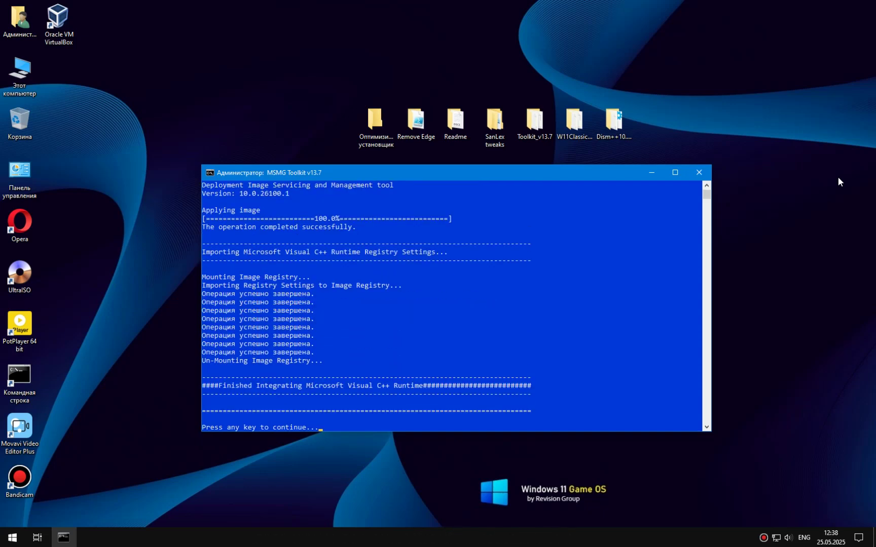
key("Return")
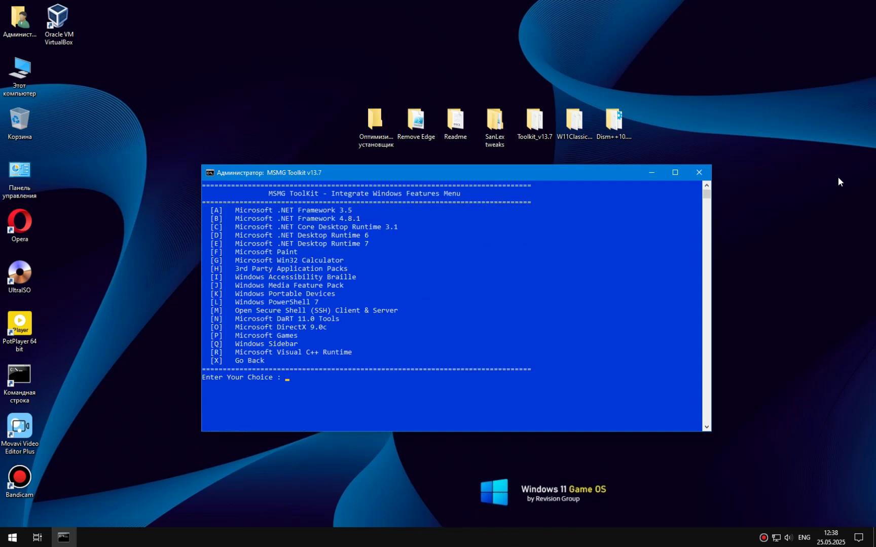
type("x")
key("Return")
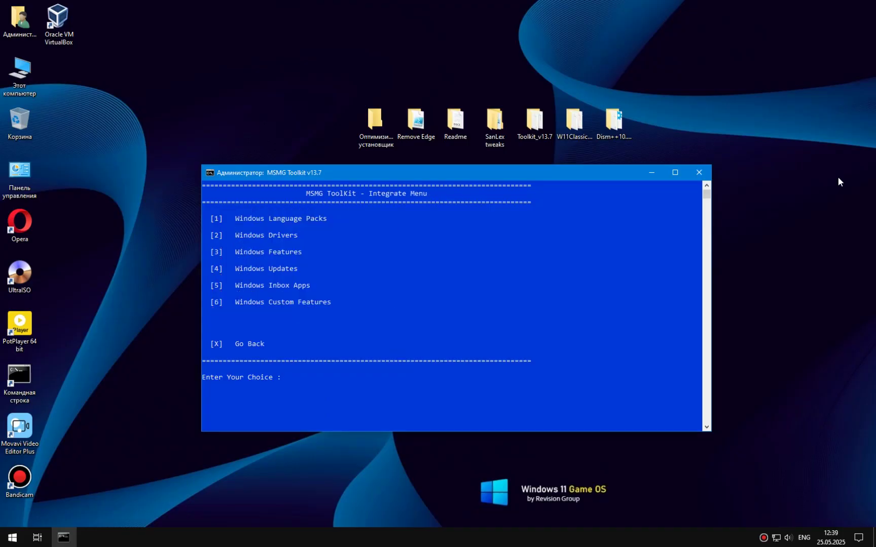
type("x")
key("Return")
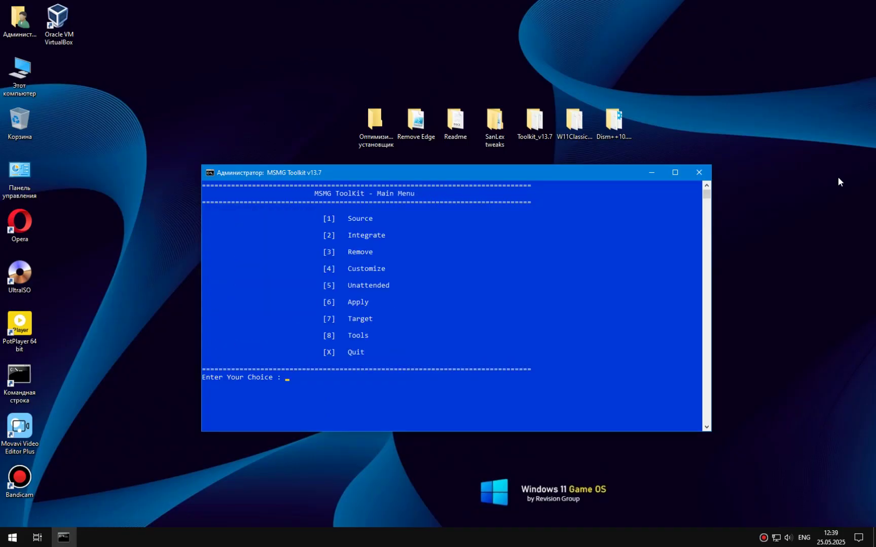
- Minimize the MSMG Toolkit window to uncover the desktop while leaving the toolkit running
left_click(838, 177)
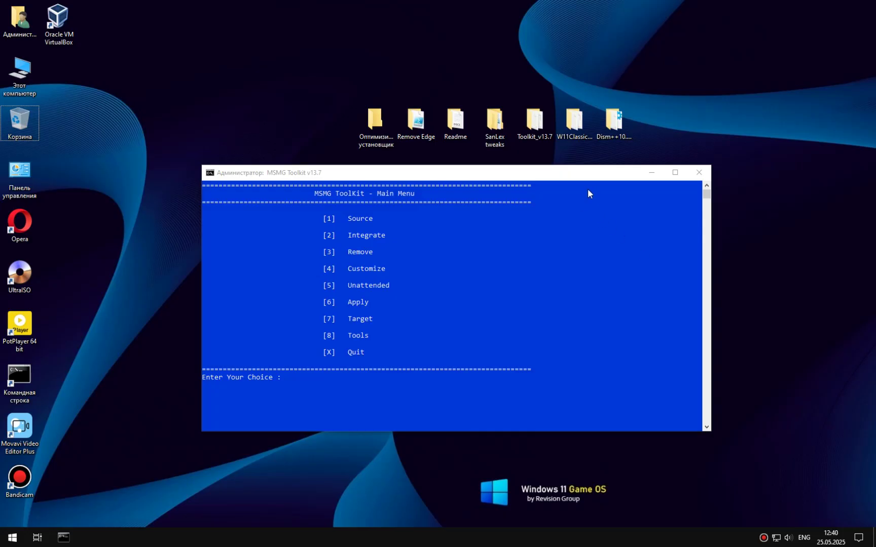
left_click(584, 173)
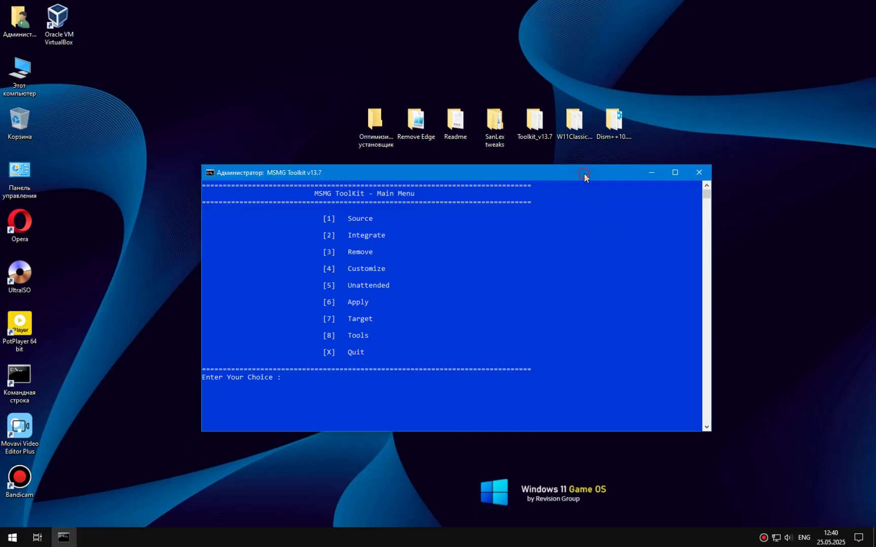
left_click(650, 173)
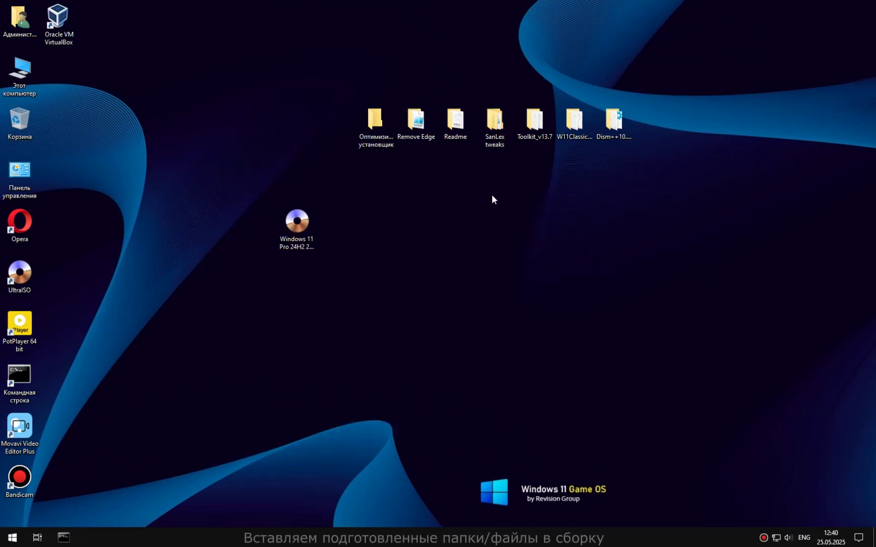
- Move the Remove Edge, Readme and SanLex tweaks folders from the desktop into Toolkit_v13.7\Mount\Install\1\Users\Общие\Общий рабочий стол and close the folder window
left_click_drag(507, 196, 424, 119)
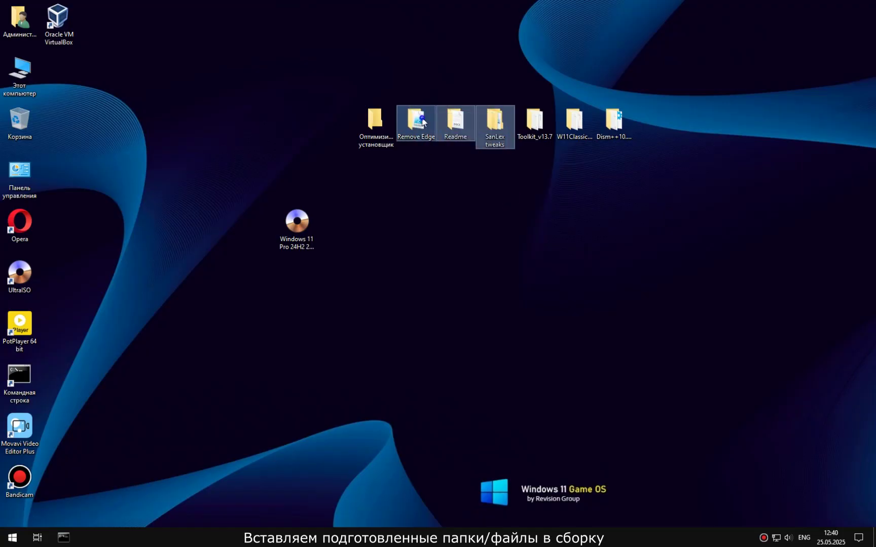
right_click(422, 120)
left_click(472, 225)
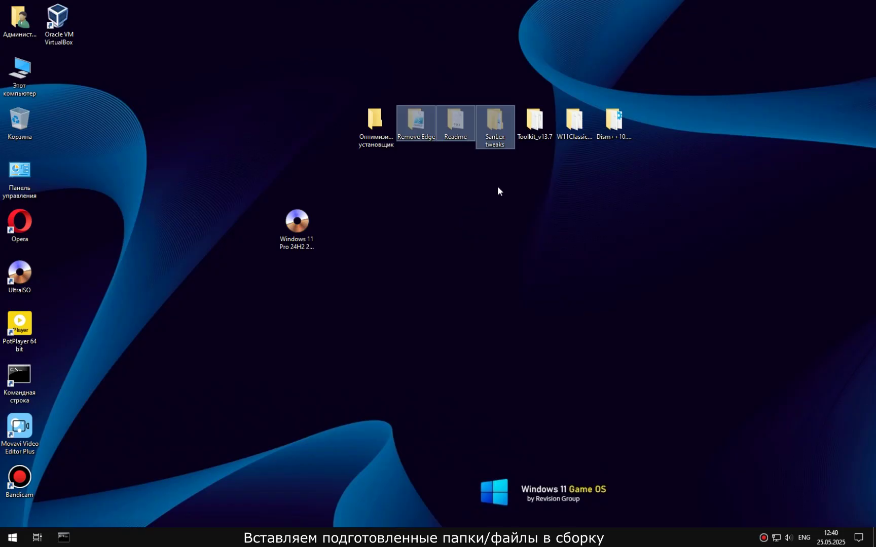
double_click(535, 121)
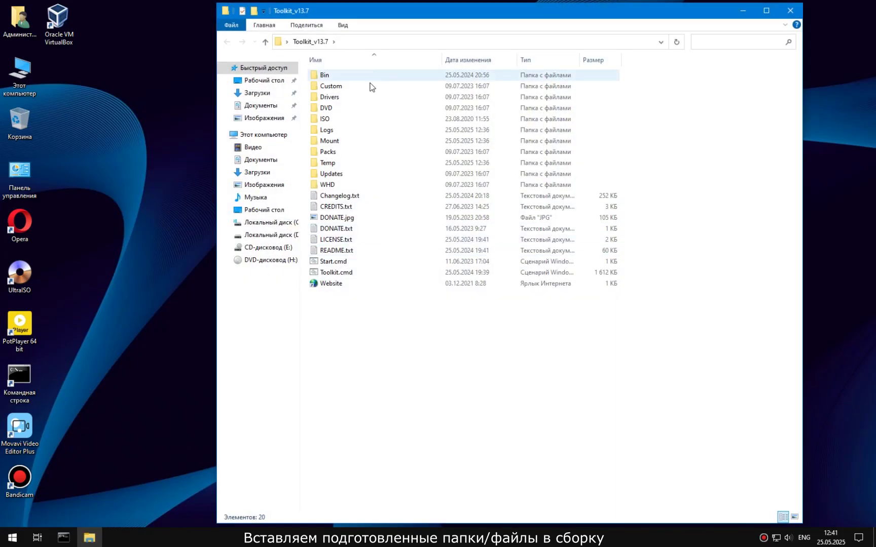
double_click(336, 142)
left_click(332, 86)
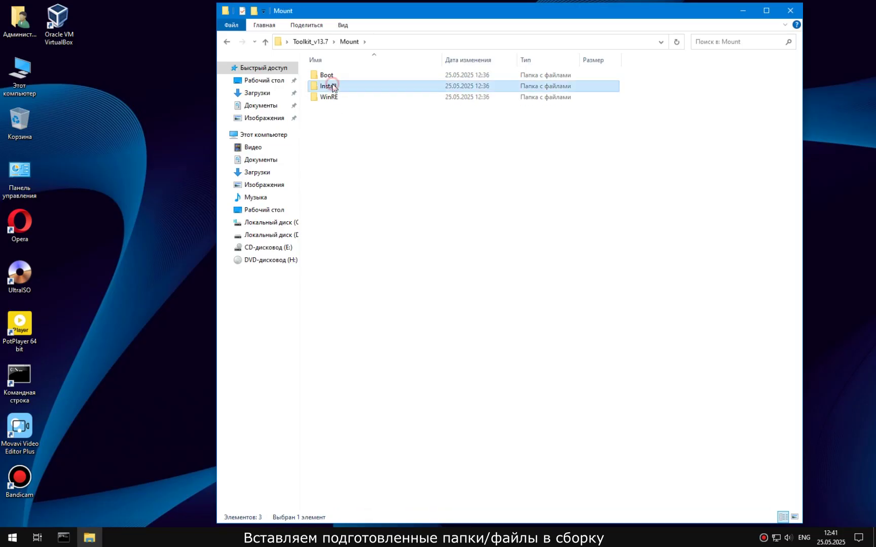
double_click(332, 86)
double_click(329, 75)
double_click(342, 132)
double_click(339, 87)
right_click(353, 122)
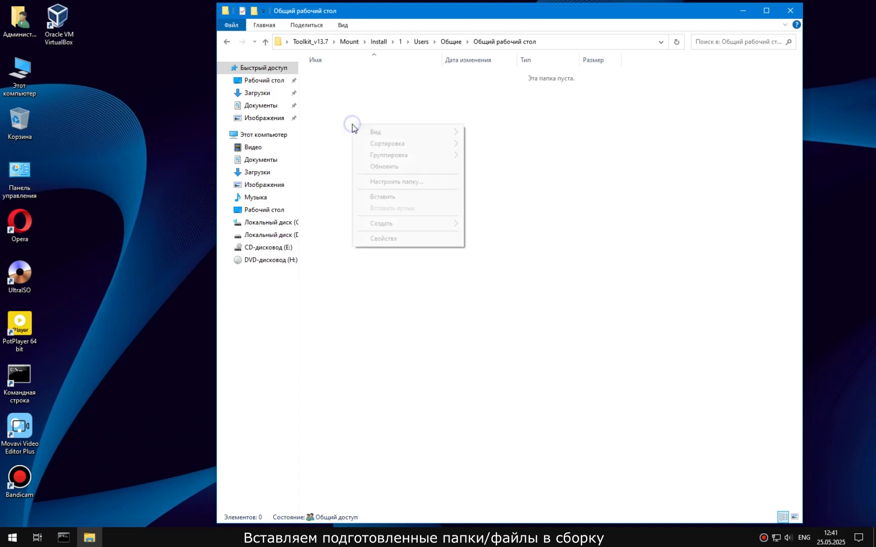
left_click(397, 198)
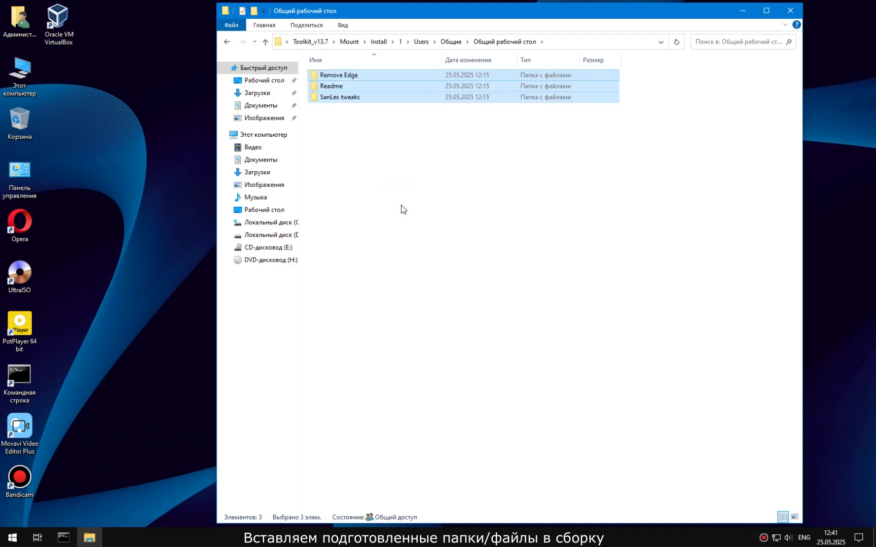
left_click(401, 207)
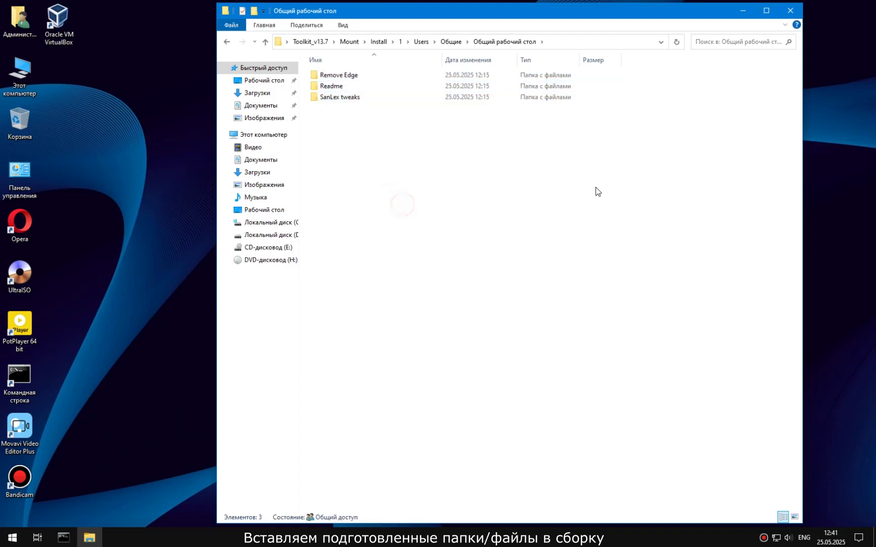
left_click(791, 11)
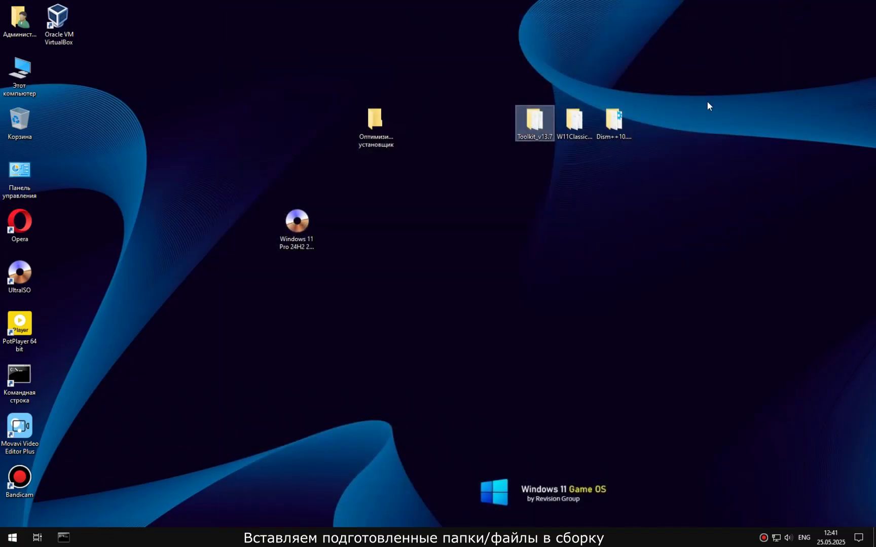
- Copy the W11ClassicMenu folder from the desktop to the root of local disk C:
right_click(577, 119)
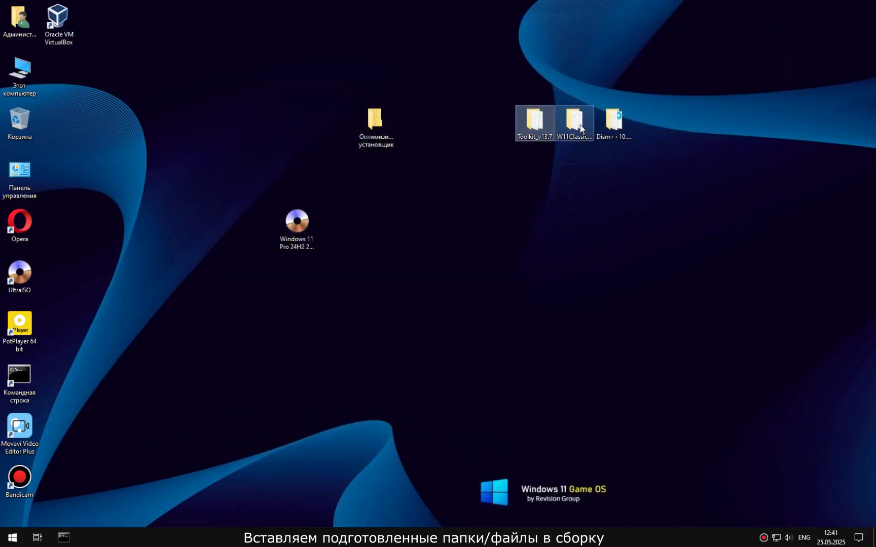
left_click(616, 263)
double_click(19, 76)
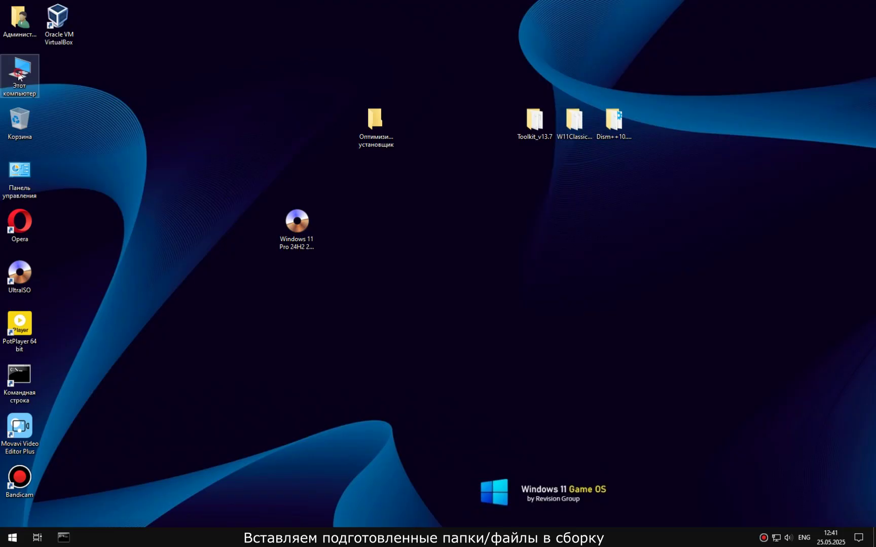
left_click(366, 161)
double_click(366, 161)
right_click(386, 274)
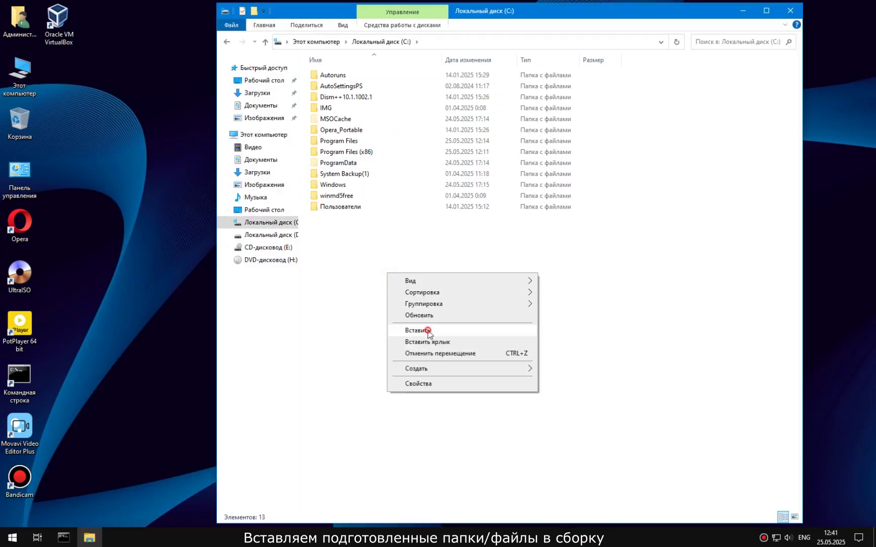
left_click(510, 330)
- Create a desktop shortcut to W11ClassicMenu.exe from C:\W11ClassicMenu, close the folder window and place the shortcut beside the Windows 11 Pro ISO
double_click(332, 218)
right_click(350, 86)
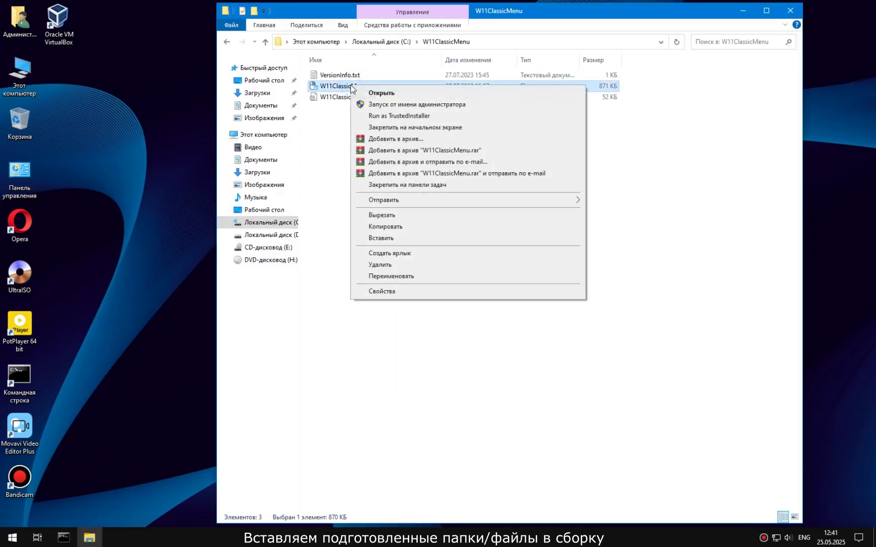
mouse_move(578, 200)
left_click(655, 201)
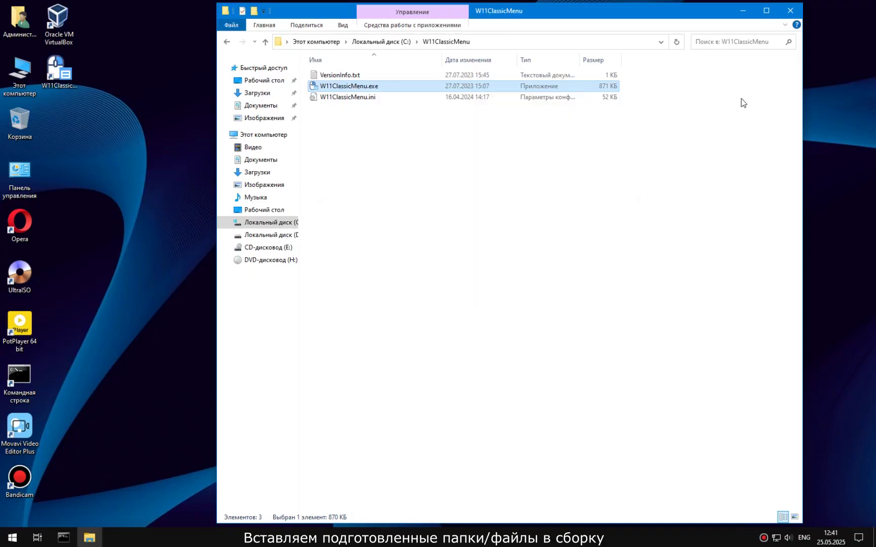
left_click(788, 13)
left_click_drag(59, 71, 458, 230)
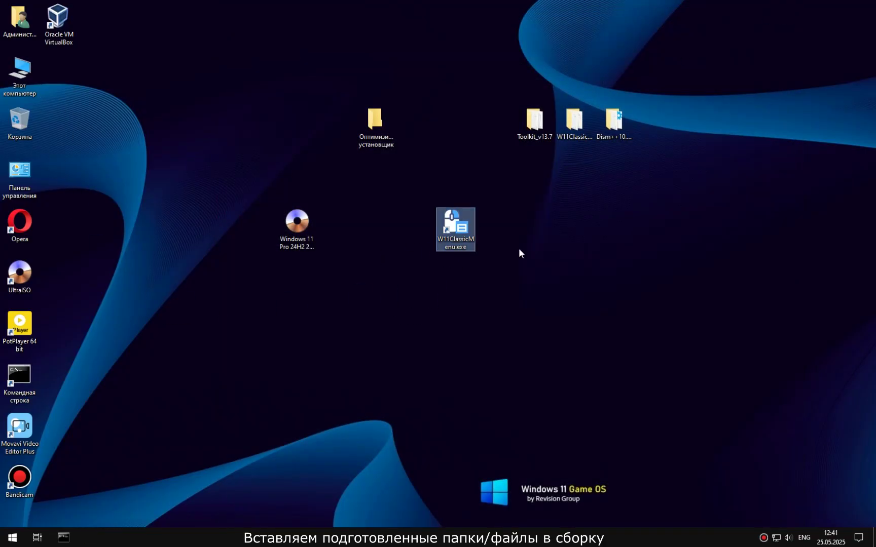
- Move the W11ClassicMenu folder from the desktop into Toolkit_v13.7\Mount\Install\1
left_click(587, 252)
right_click(573, 121)
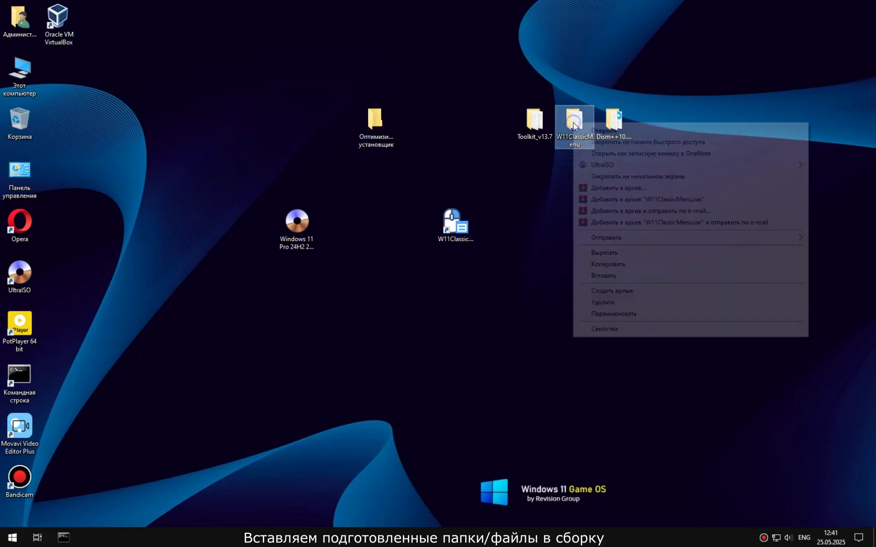
left_click(604, 253)
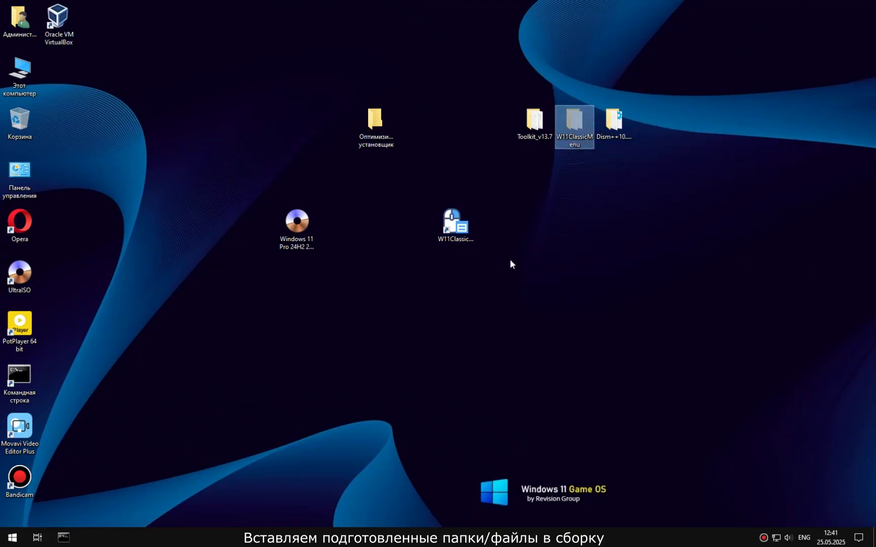
double_click(534, 122)
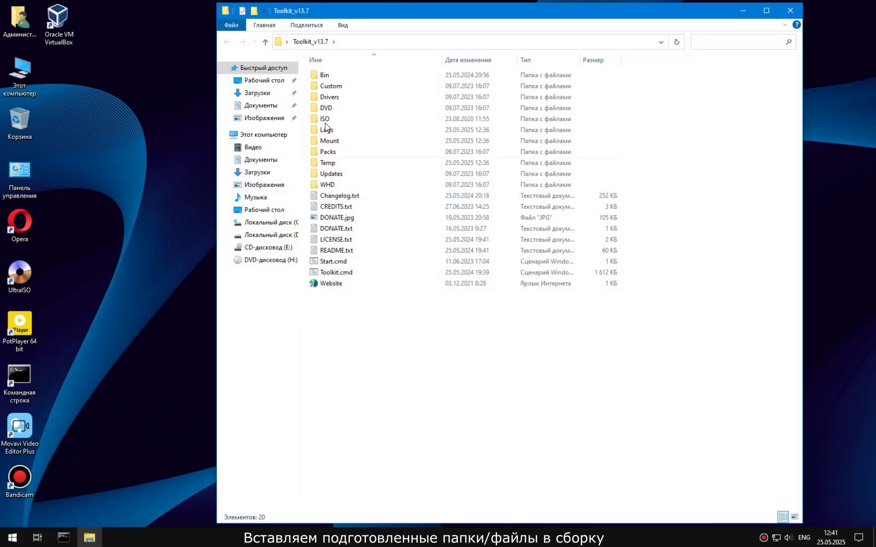
left_click_drag(426, 10, 698, 34)
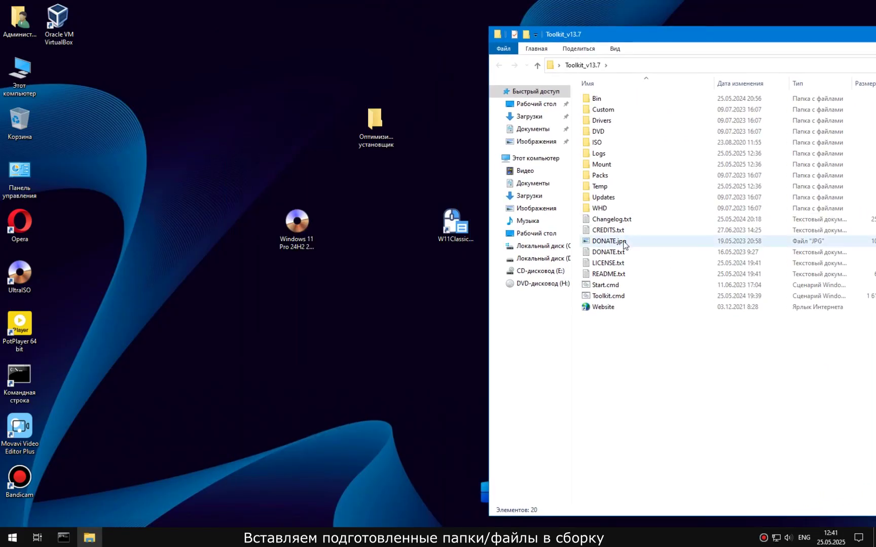
double_click(601, 164)
double_click(598, 109)
double_click(603, 99)
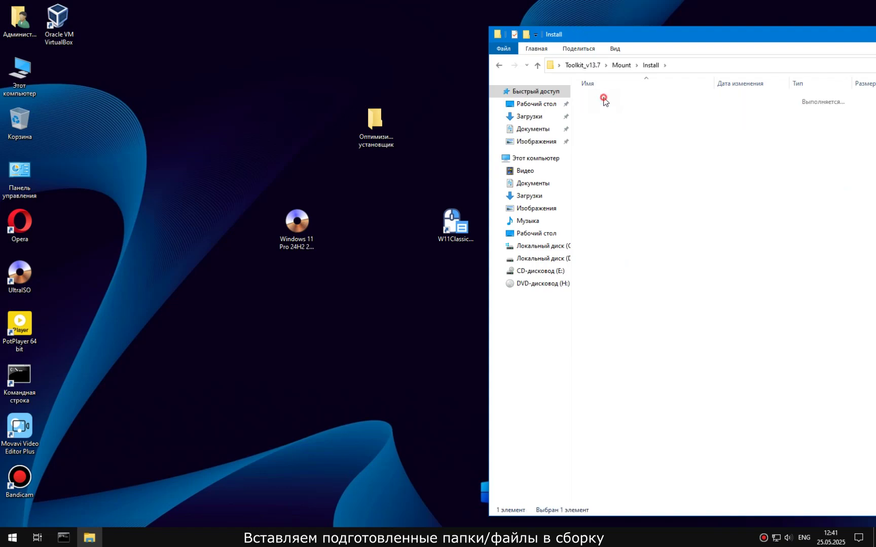
right_click(637, 201)
left_click(670, 274)
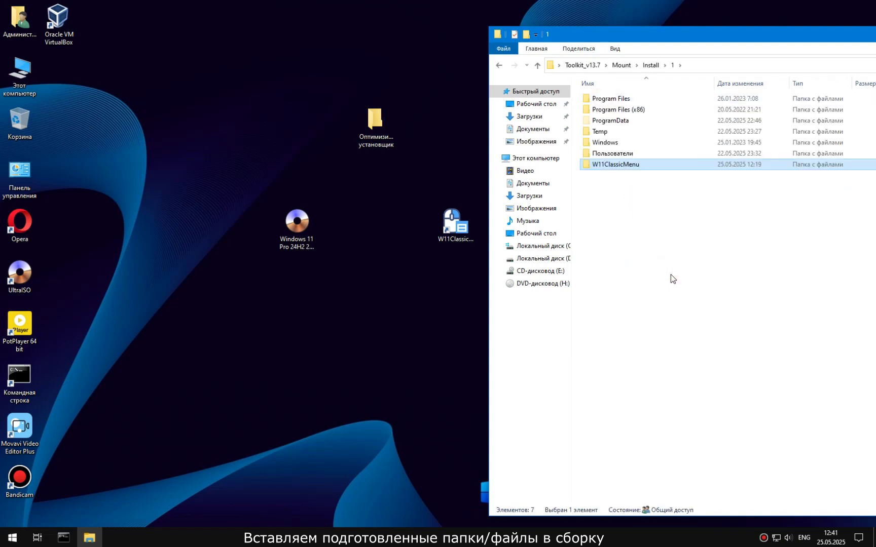
left_click(671, 274)
- Cut the W11ClassicMenu.exe desktop shortcut and open ProgramData\Microsoft\Windows\Главное меню\Программы inside the mounted image
right_click(456, 225)
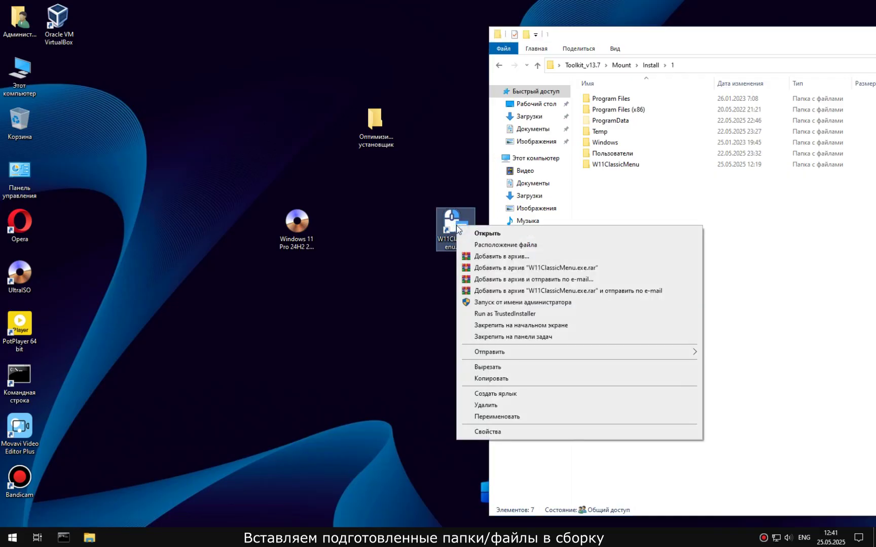
left_click(508, 366)
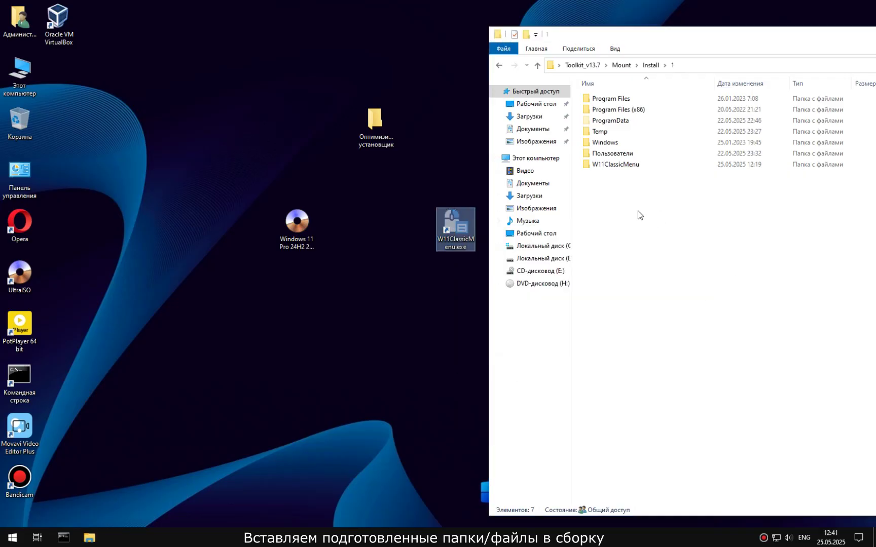
double_click(613, 120)
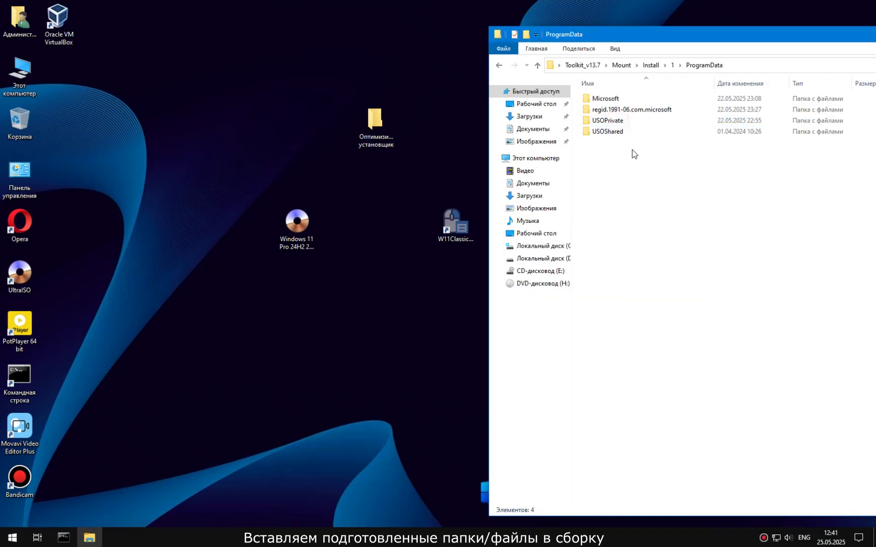
double_click(608, 99)
left_click(611, 253)
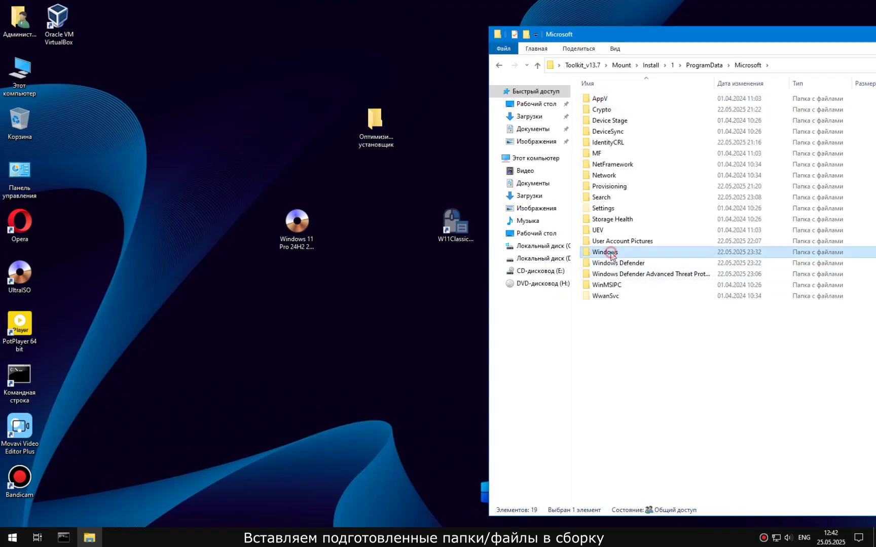
double_click(611, 252)
double_click(617, 318)
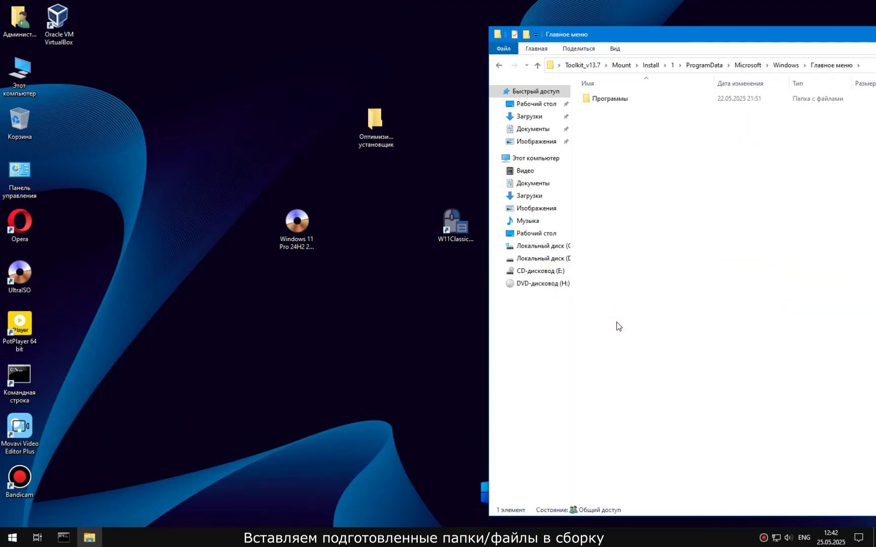
double_click(612, 99)
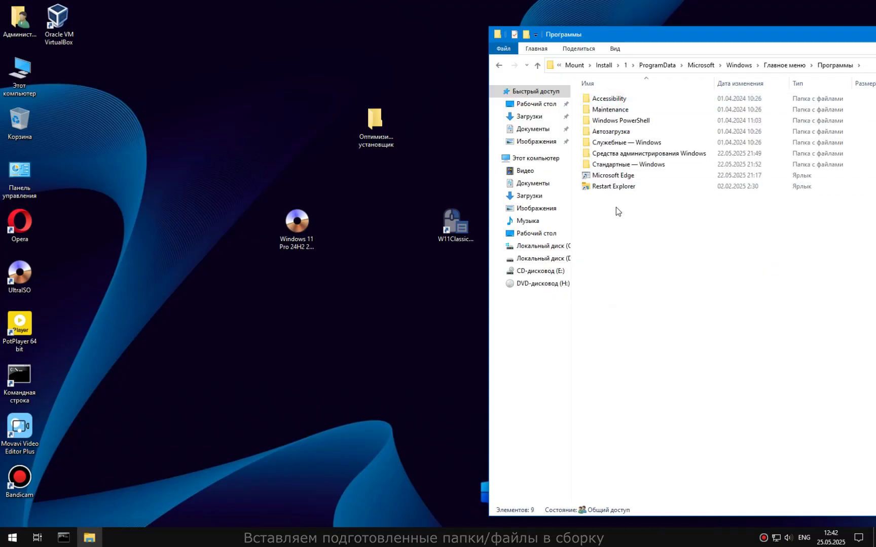
- Delete the Restart Explorer shortcut from the mounted image's Программы folder and empty the Recycle Bin
right_click(615, 186)
left_click(661, 366)
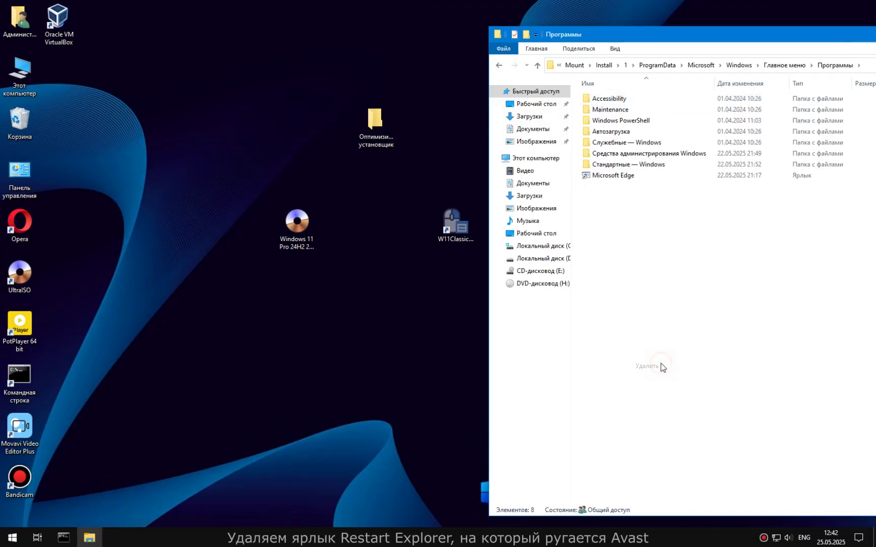
right_click(28, 124)
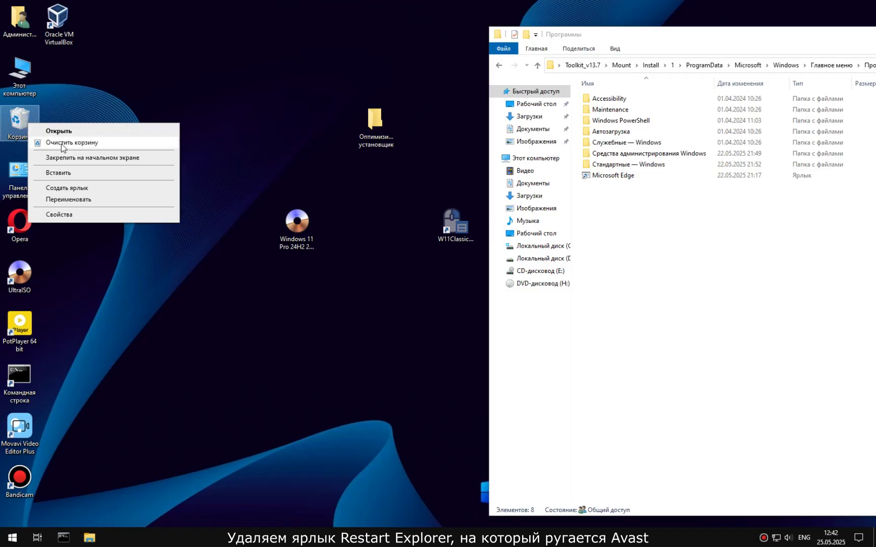
left_click(62, 148)
left_click(476, 309)
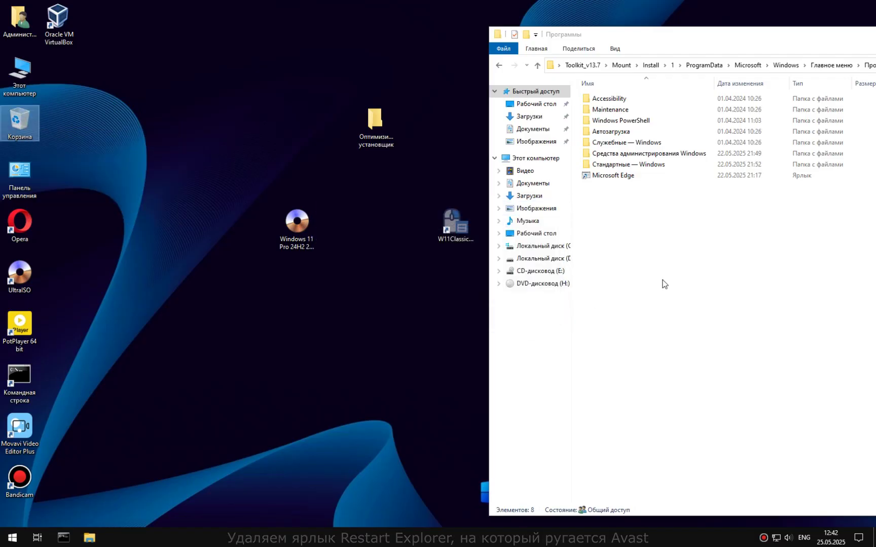
- Paste the cut W11ClassicMenu.exe shortcut into the mounted image's Программы folder and close the folder window
right_click(656, 234)
left_click(676, 303)
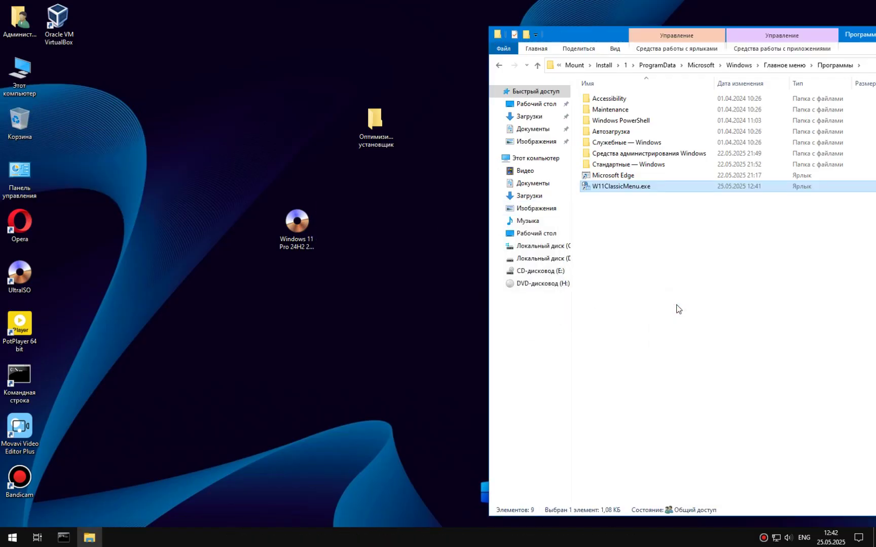
left_click_drag(589, 32, 296, 31)
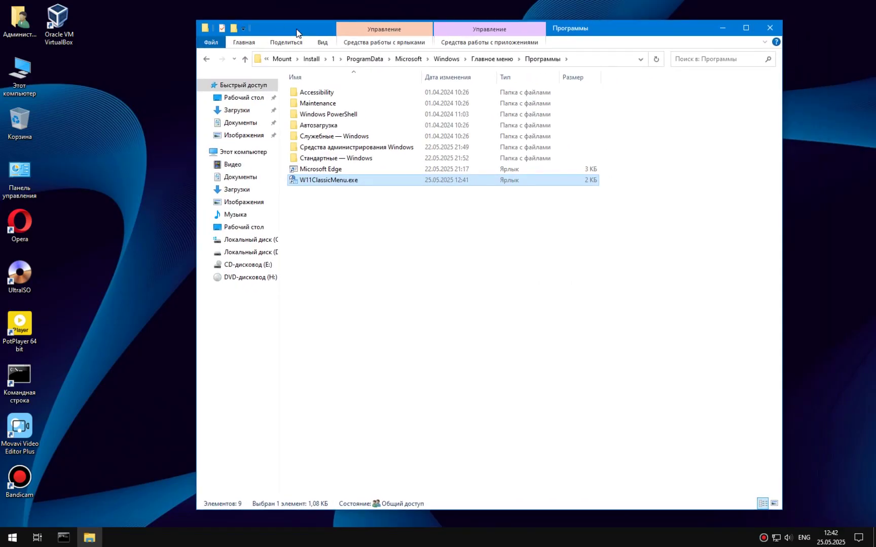
mouse_move(649, 29)
left_mouse_down()
mouse_move(646, 276)
mouse_move(649, 26)
left_mouse_up()
left_click(771, 26)
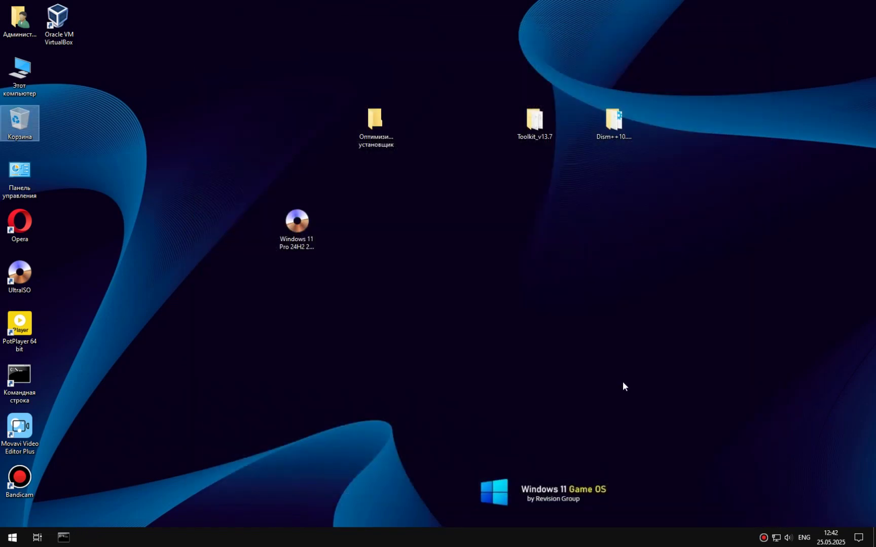
- Eject the virtual DVD drive H: (Win11_Pro_24h2) from This PC and leave the MSMG Toolkit window minimized
left_click(63, 538)
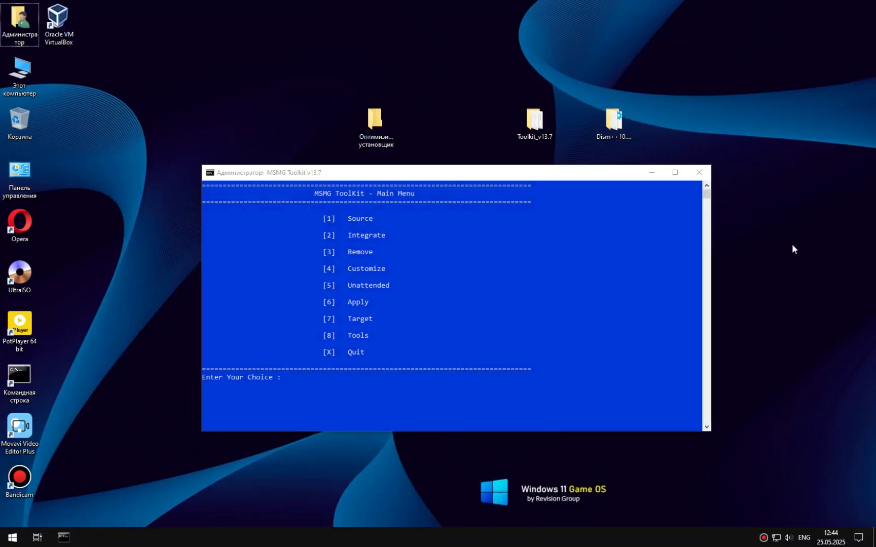
left_click(520, 170)
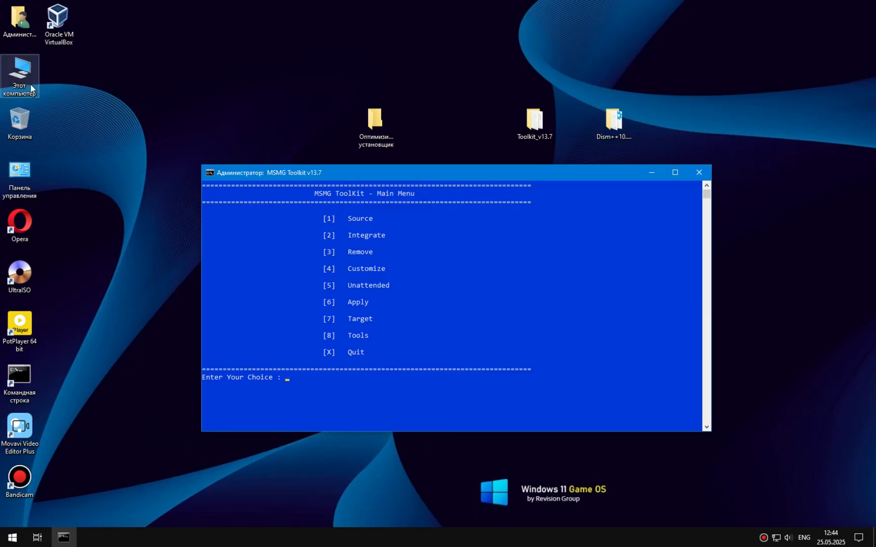
double_click(18, 70)
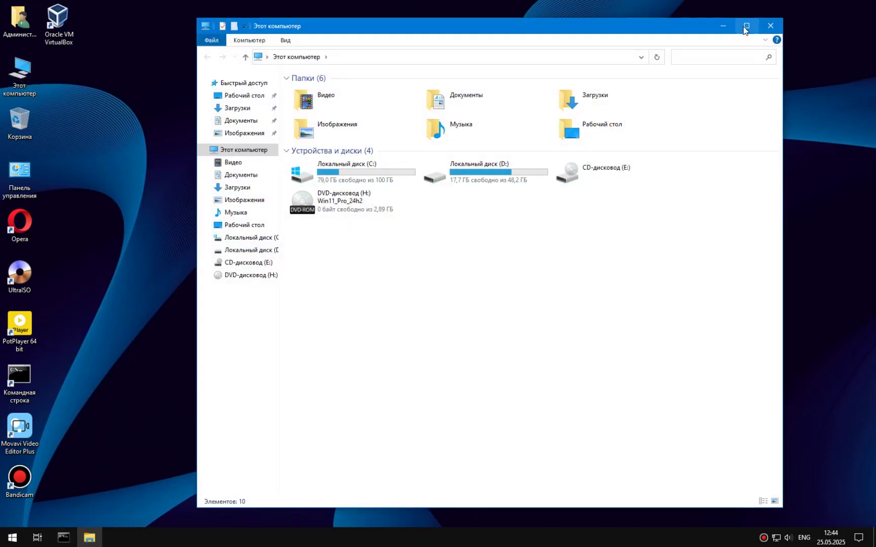
right_click(354, 201)
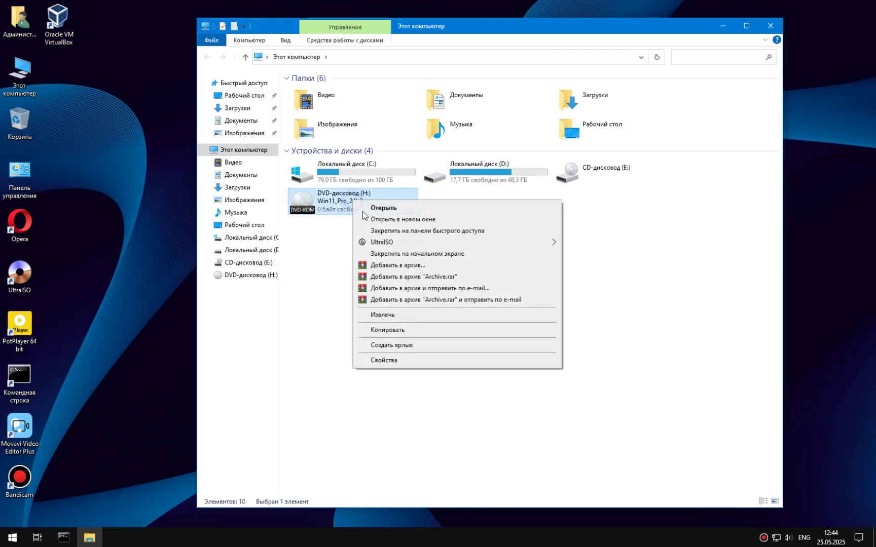
left_click(426, 318)
left_click(768, 24)
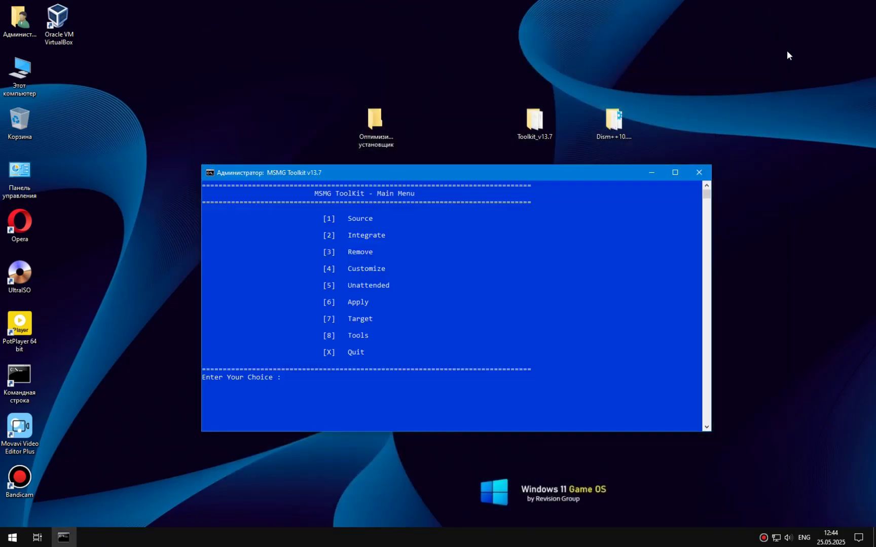
left_click(652, 172)
- Copy tweak.cmd and Wallpaper.jpg from the administrator's Загрузки folder and close the folder window
left_click(23, 13)
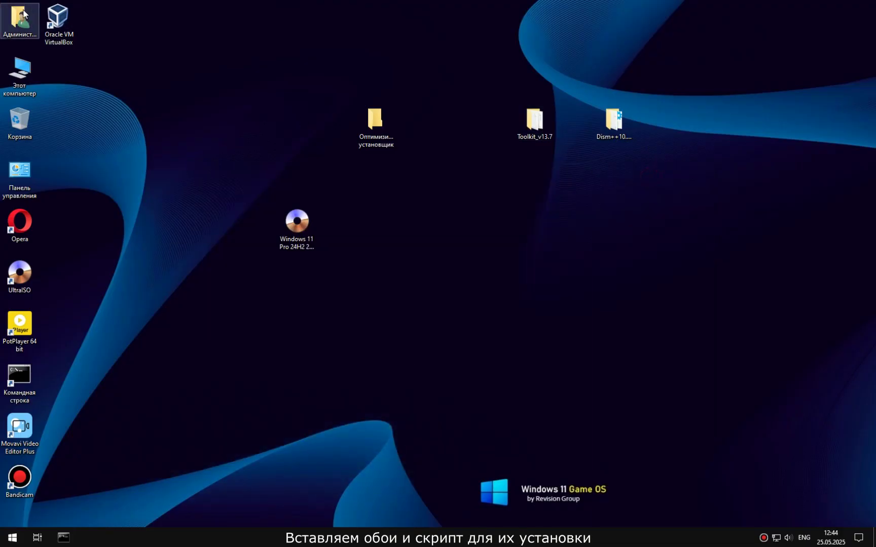
double_click(23, 13)
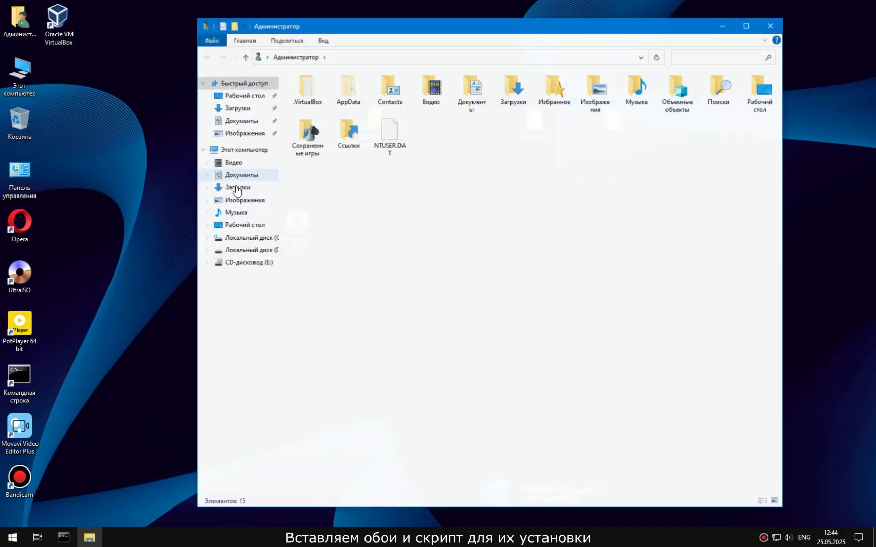
left_click(237, 108)
left_click_drag(357, 175, 318, 105)
right_click(318, 105)
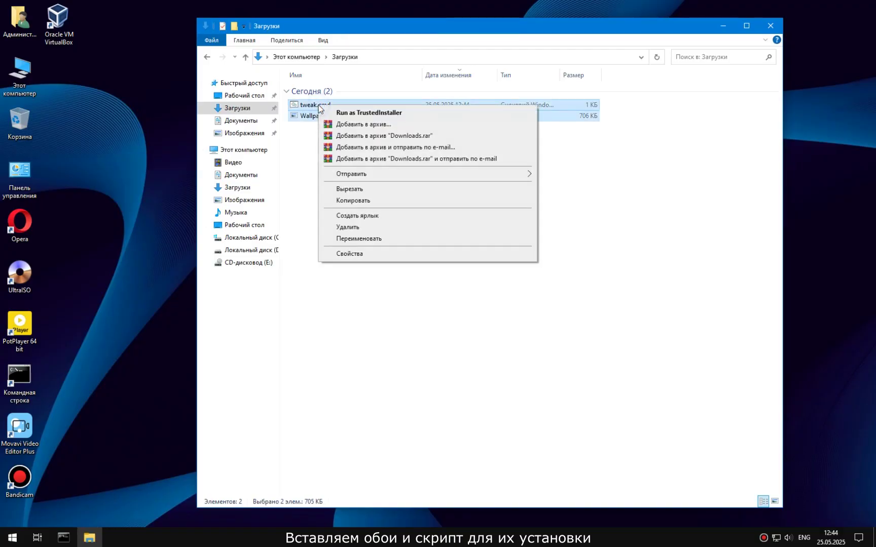
left_click(364, 200)
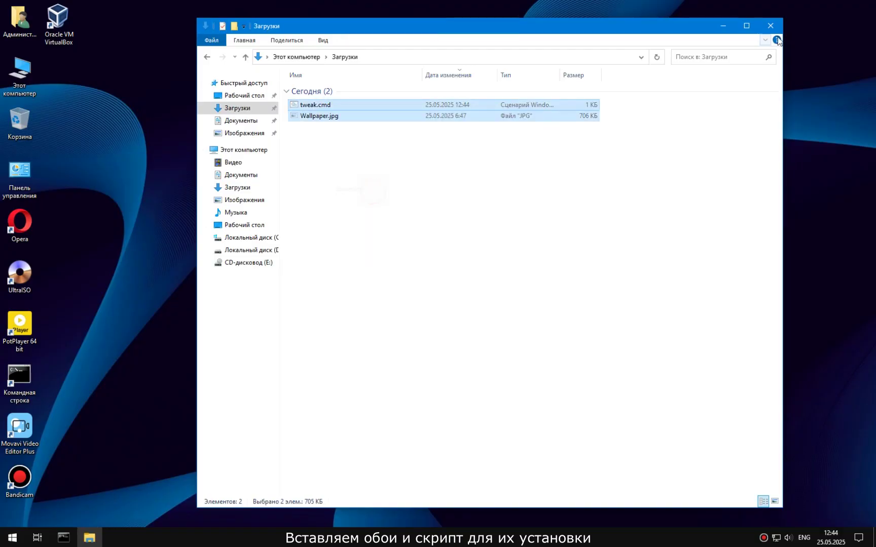
left_click(779, 25)
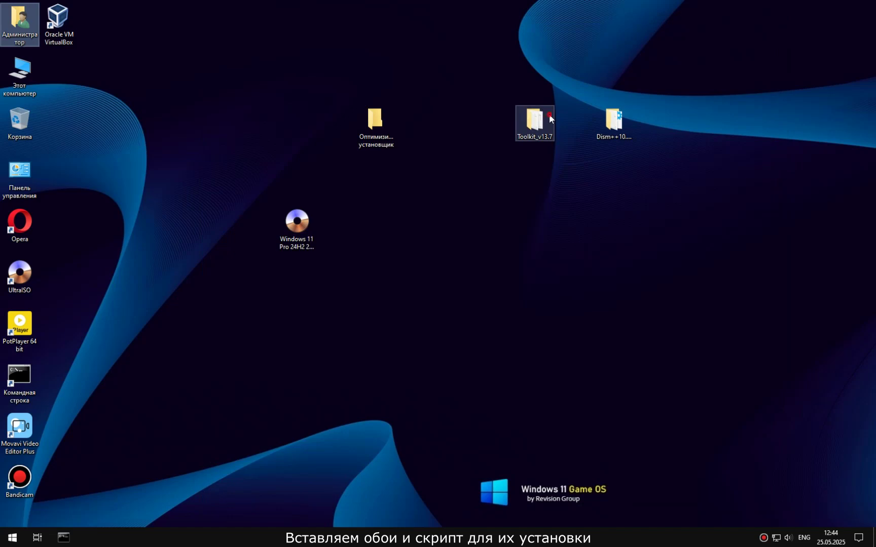
- Open the mounted image's root folder at Toolkit_v13.7\Mount\Install\1
double_click(553, 140)
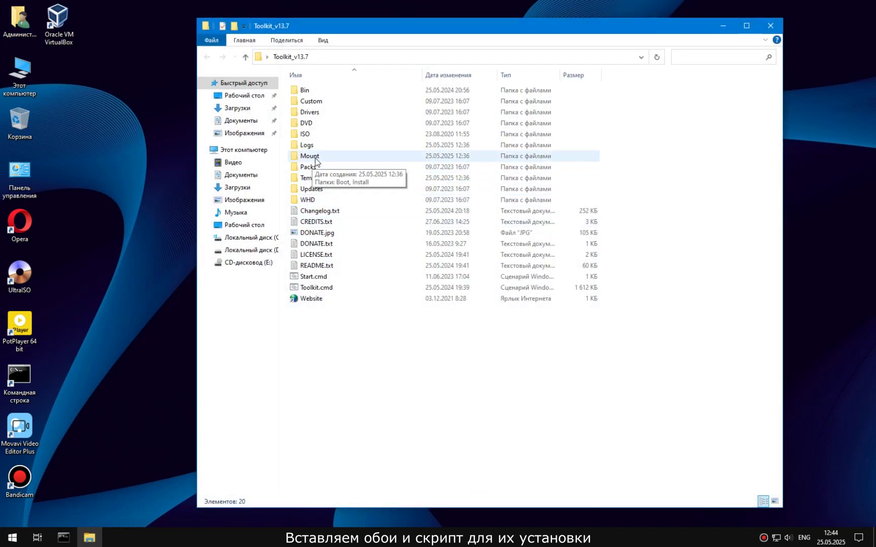
double_click(315, 156)
double_click(316, 101)
double_click(313, 90)
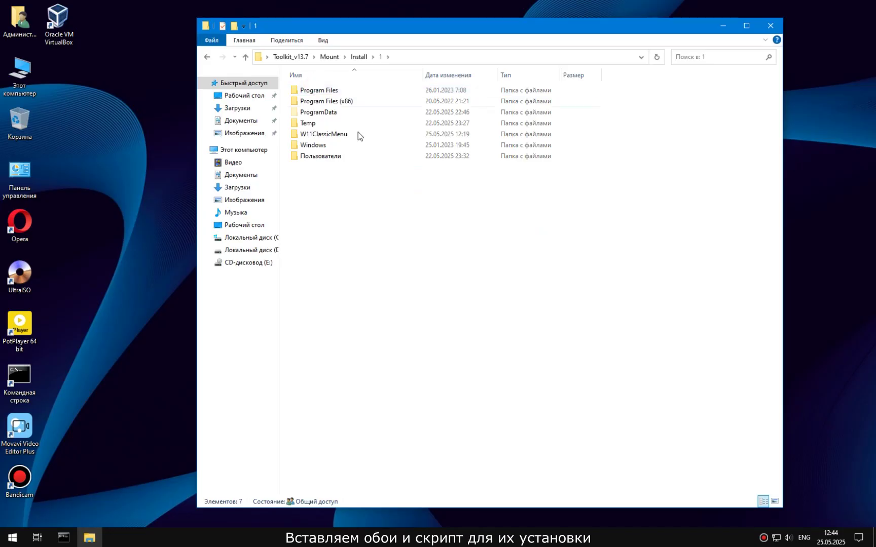
- Paste tweak.cmd and Wallpaper.jpg into the mounted image's ProgramData\Microsoft\Windows\Главное меню\Программы\Автозагрузка folder
double_click(333, 112)
double_click(321, 92)
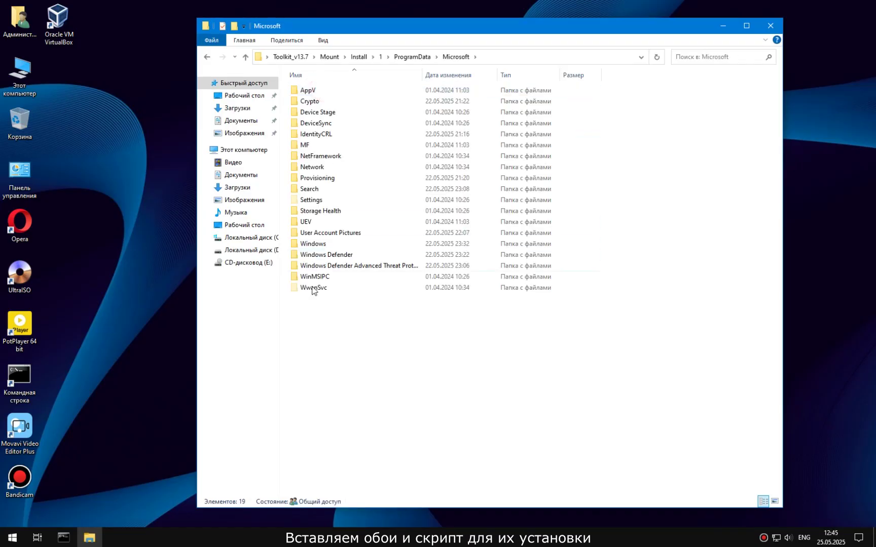
left_click(321, 245)
double_click(321, 245)
double_click(322, 307)
left_click(332, 91)
double_click(332, 92)
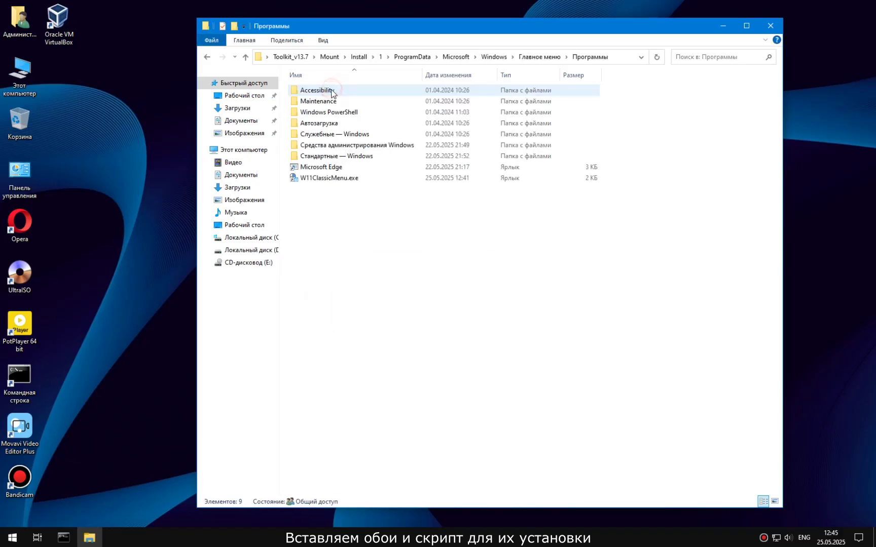
left_click(323, 123)
double_click(323, 123)
right_click(323, 122)
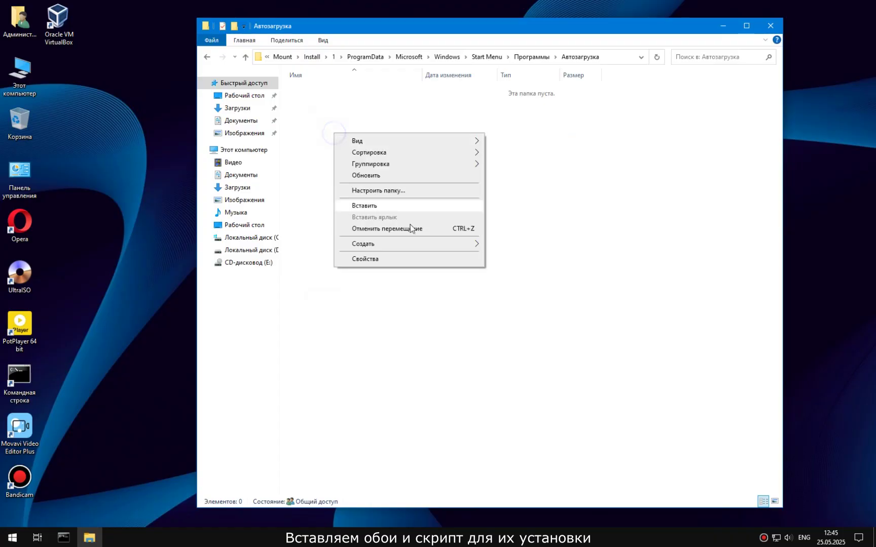
left_click(385, 206)
left_click(386, 205)
- Put Wallpaper.jpg from the Автозагрузка folder into the mounted image's Windows folder and close the folder window
right_click(332, 102)
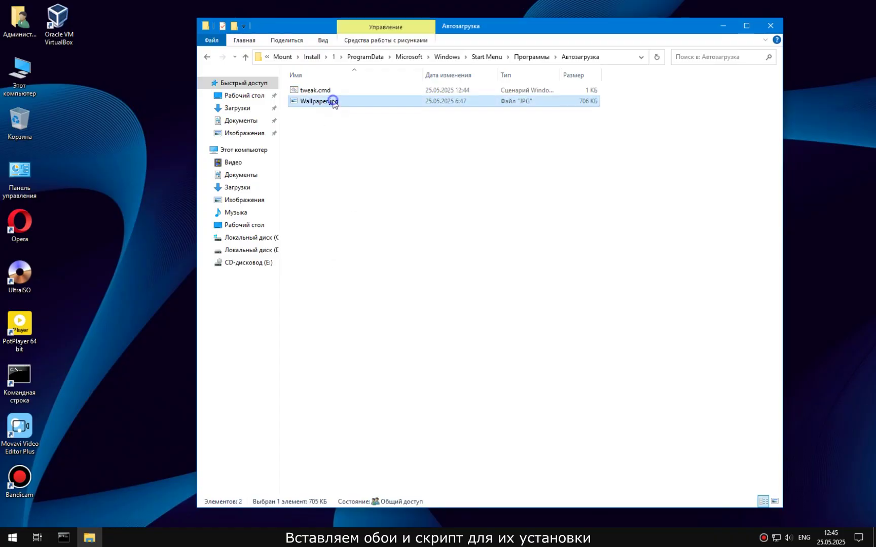
left_click(383, 272)
left_click(246, 57)
left_click(247, 57)
left_click(246, 57)
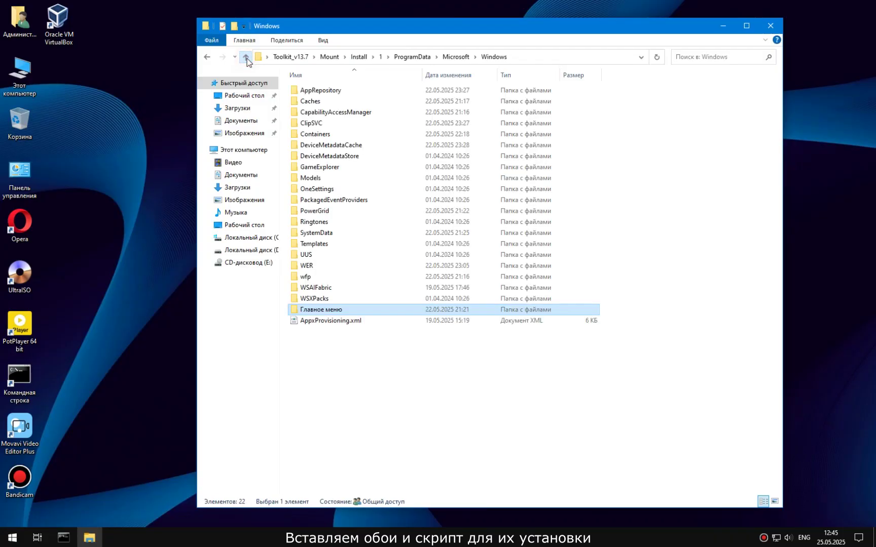
left_click(247, 57)
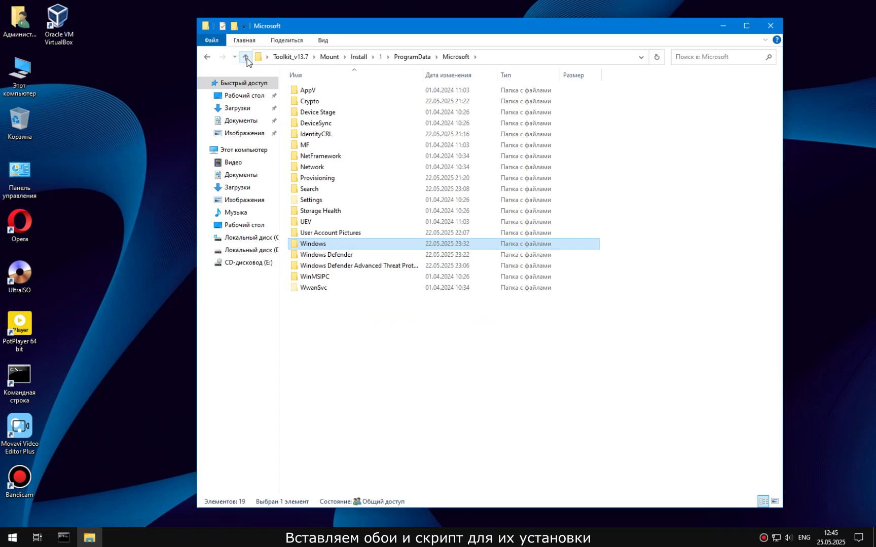
left_click(247, 57)
left_click(247, 58)
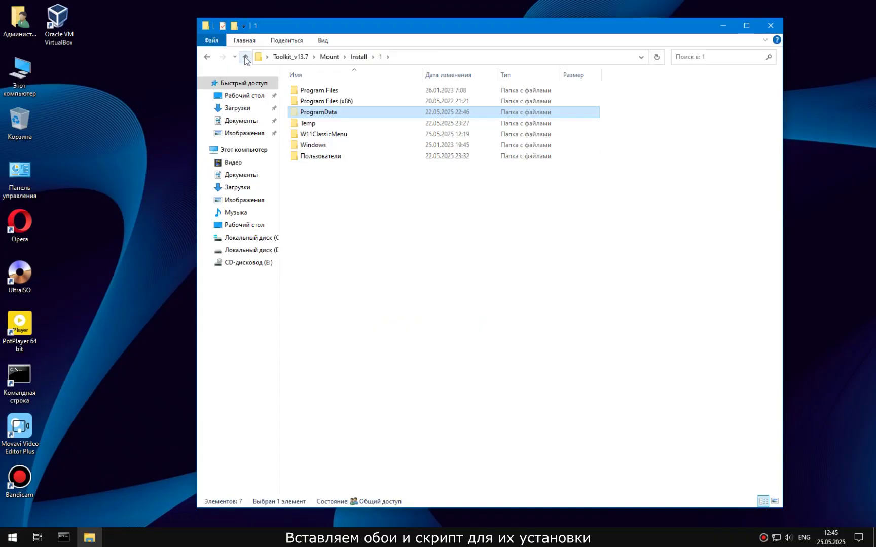
double_click(312, 146)
right_click(659, 206)
left_click(682, 276)
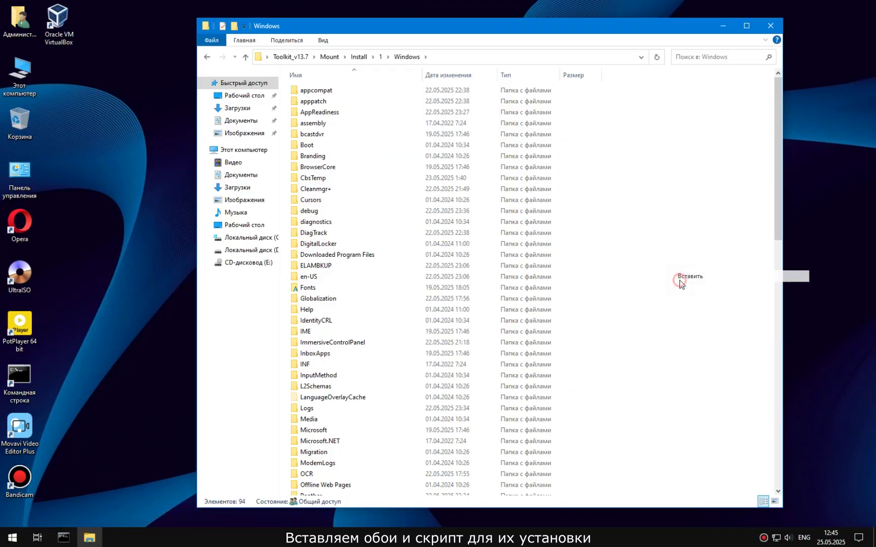
left_click(771, 26)
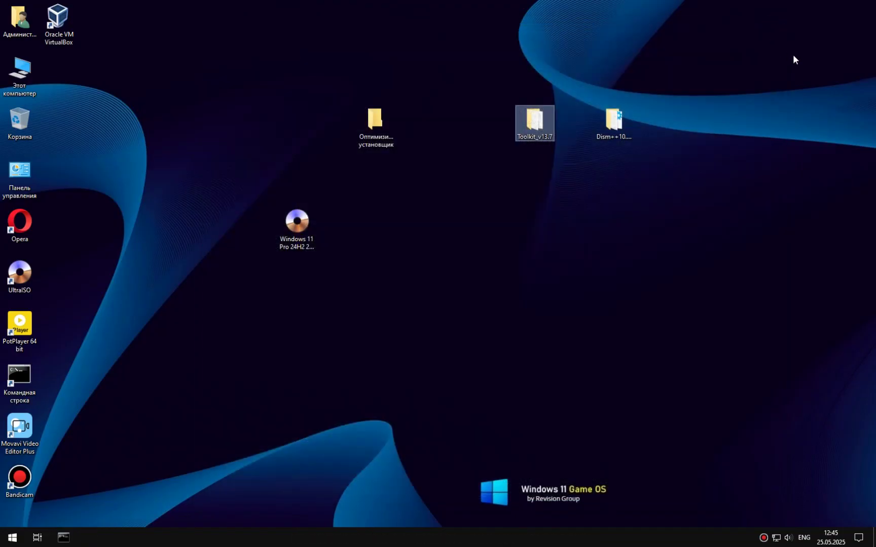
left_click(785, 67)
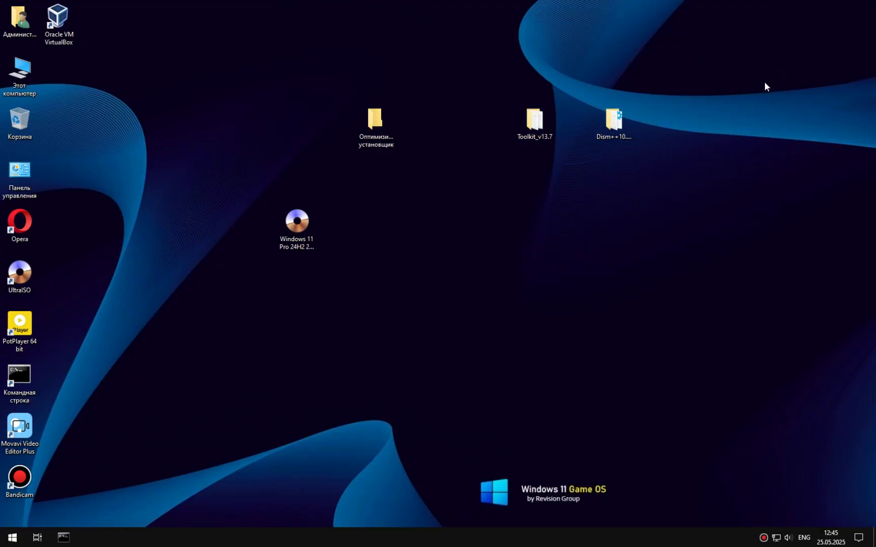
- Apply the Enable DISM Image Cleanup with Full ResetBase tweak in MSMG Toolkit and return to its main menu
left_click(63, 537)
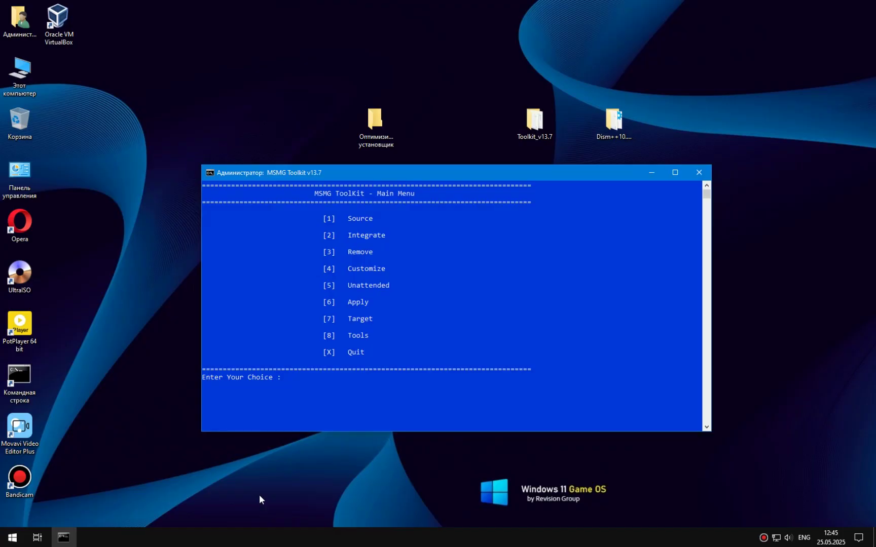
key("4")
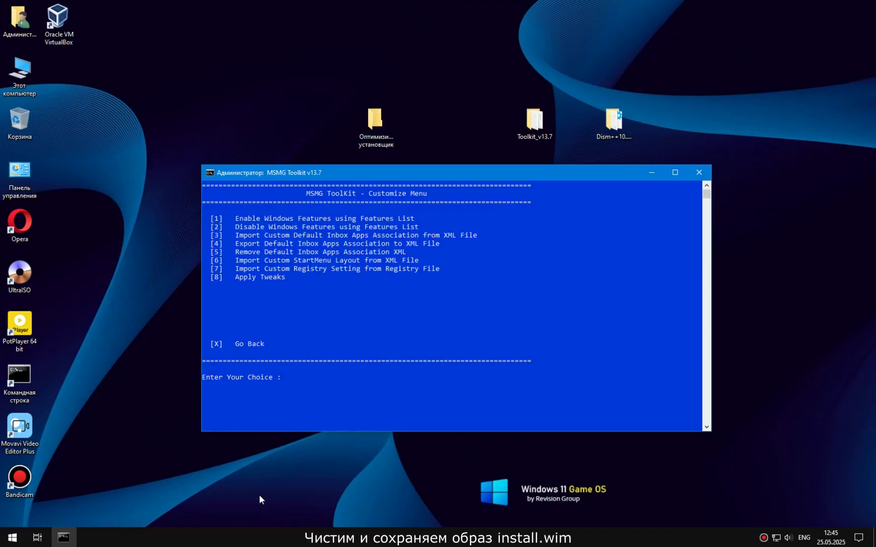
key("8")
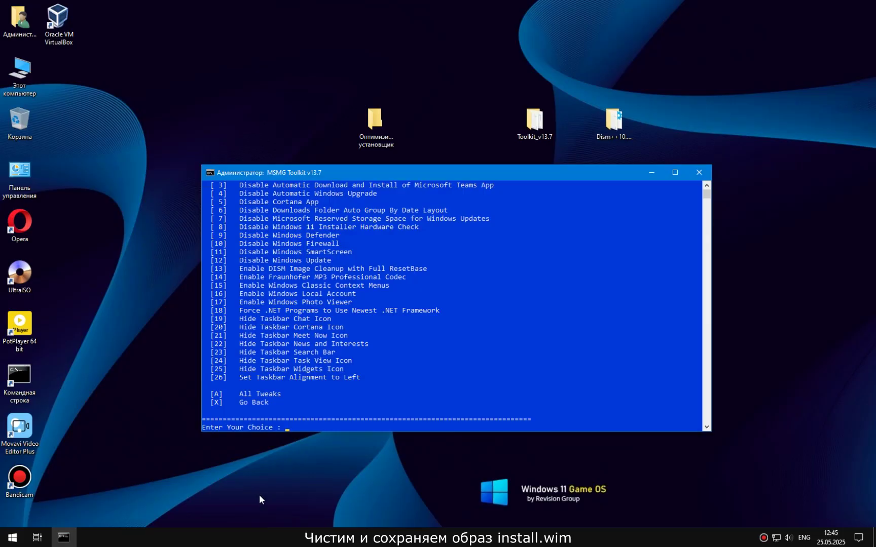
type("13")
key("Return")
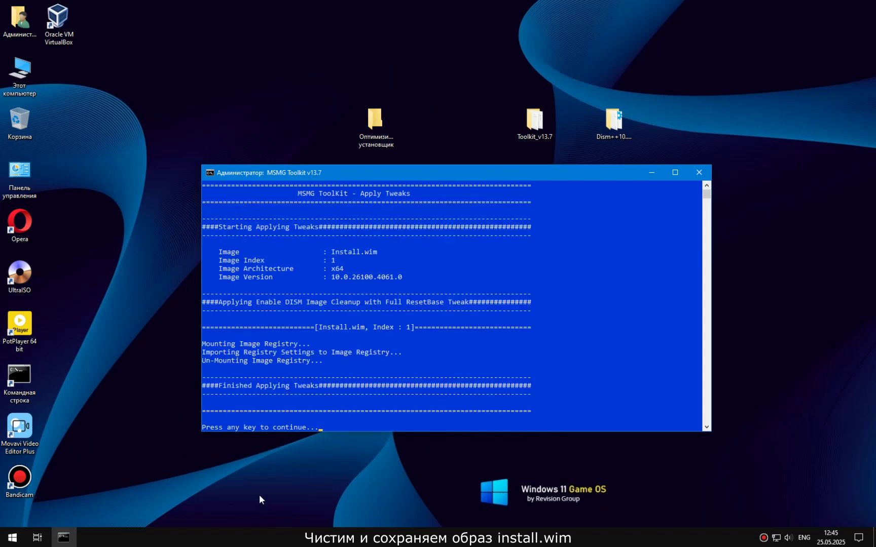
key("Return")
type("x")
key("Return")
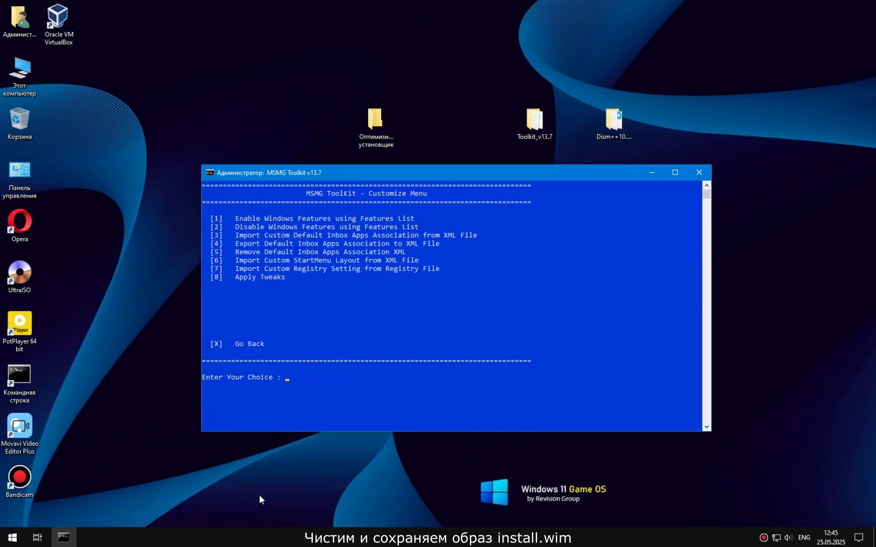
type("x")
key("Return")
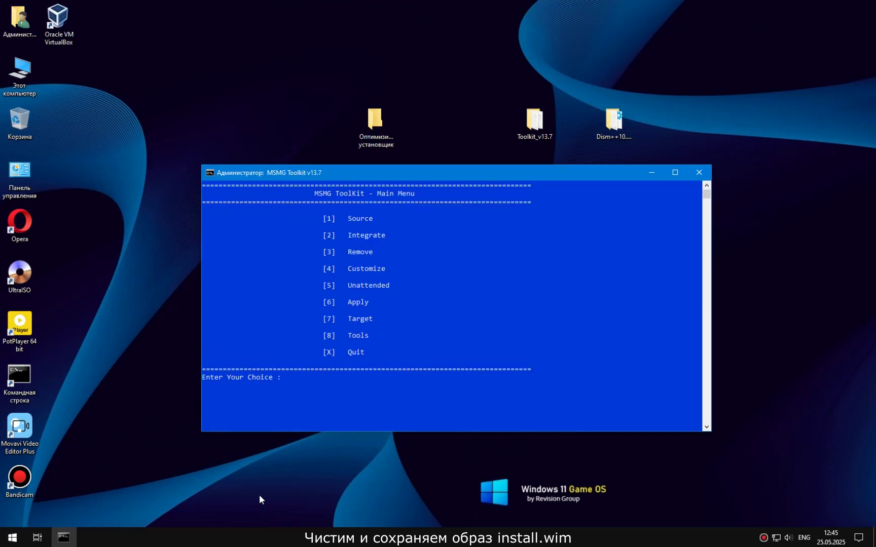
- Clean up the source images using DISM Cleanup-Image and return to the Apply Source Menu
type("6")
key("Return")
type("1")
key("Return")
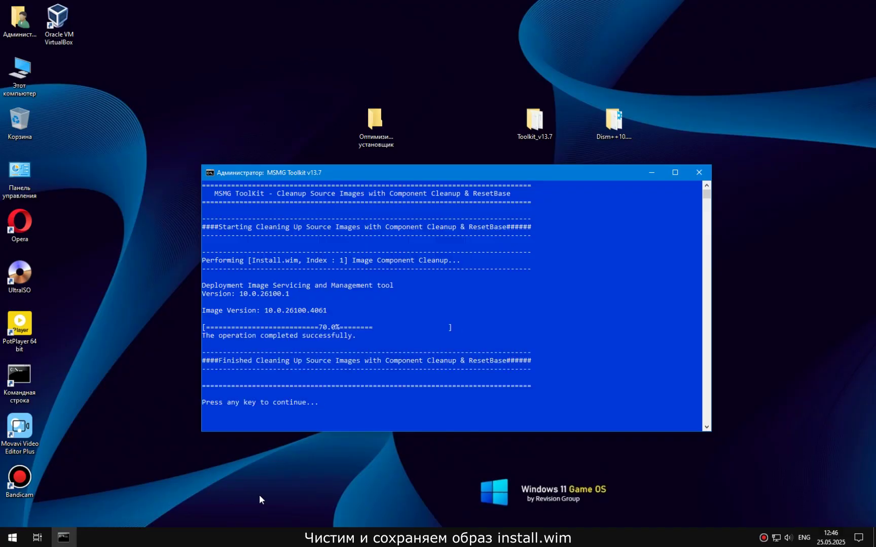
key("Return")
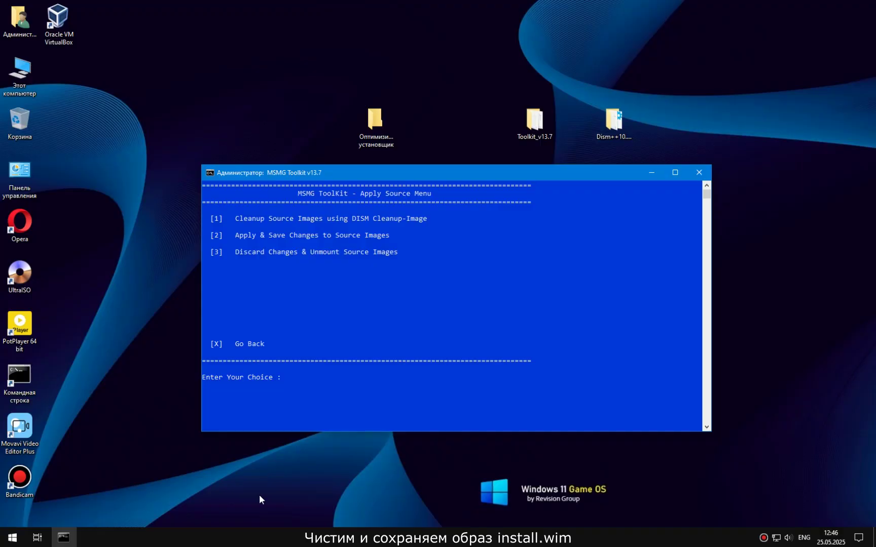
- Apply and save the changes to the source images, answering Yes to cleaning up the Image folder
type("2")
key("Return")
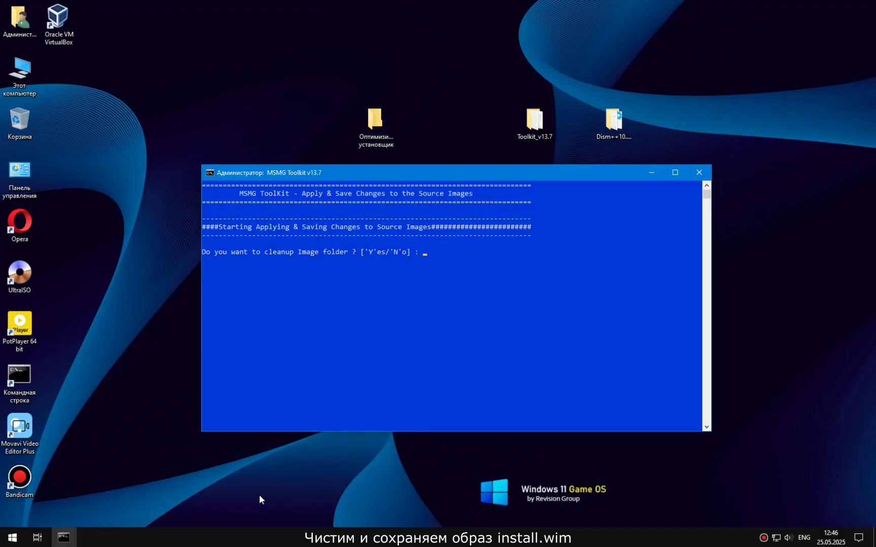
type("Y")
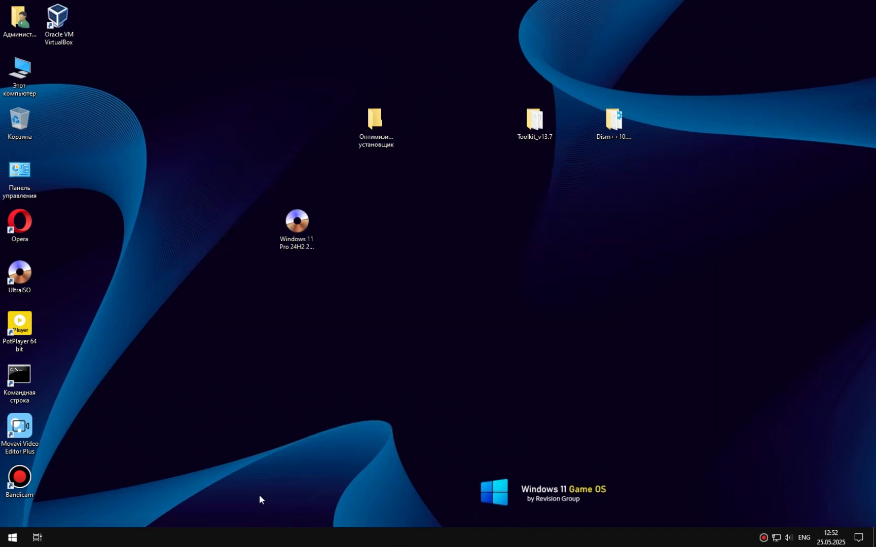
- Launch Dism++x64.exe as administrator from the Dism++10.1.1002.1 desktop folder
double_click(622, 119)
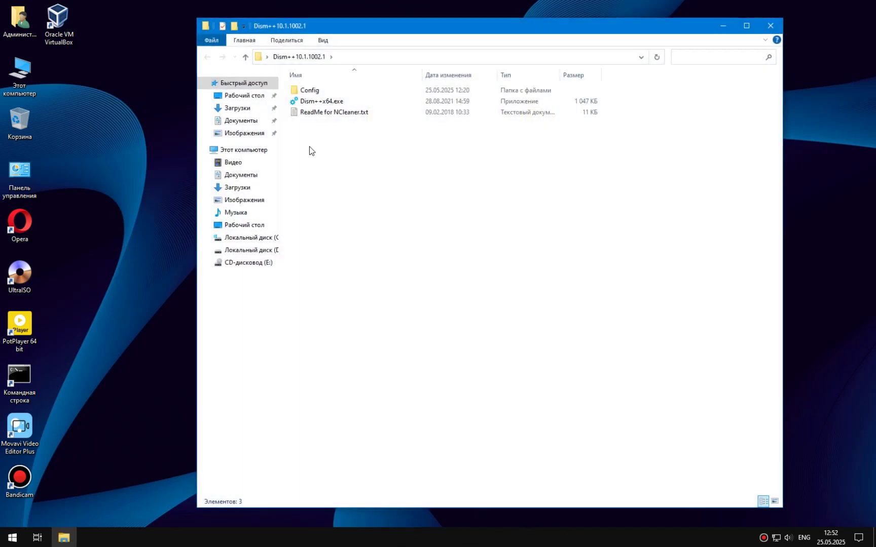
right_click(324, 96)
right_click(312, 102)
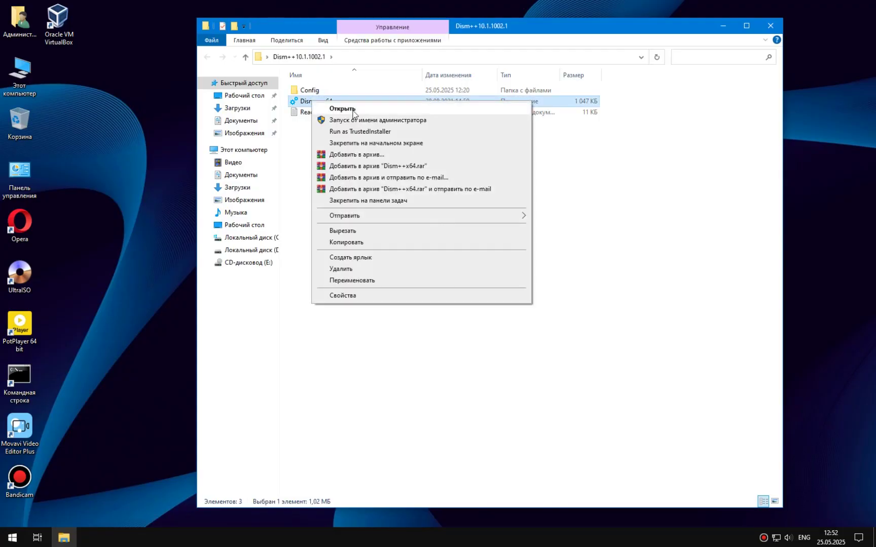
left_click(354, 121)
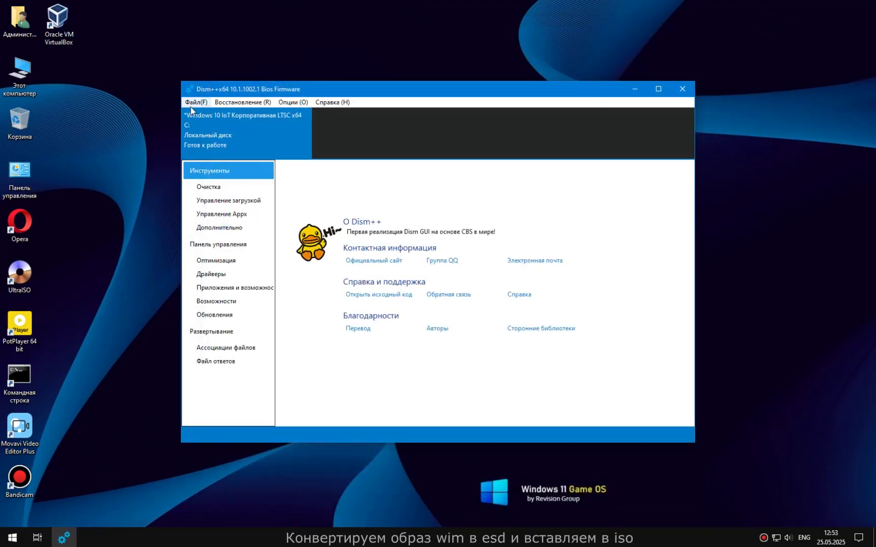
- Start the WIM/ESD format conversion wizard and choose Toolkit_v13.7\DVD\sources\install.wim as the source file
left_click(191, 106)
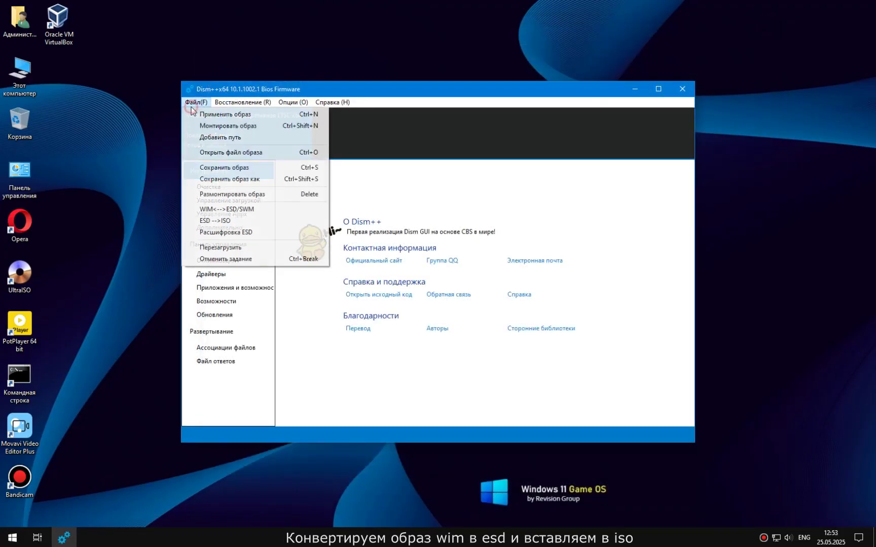
left_click(237, 211)
left_click(564, 253)
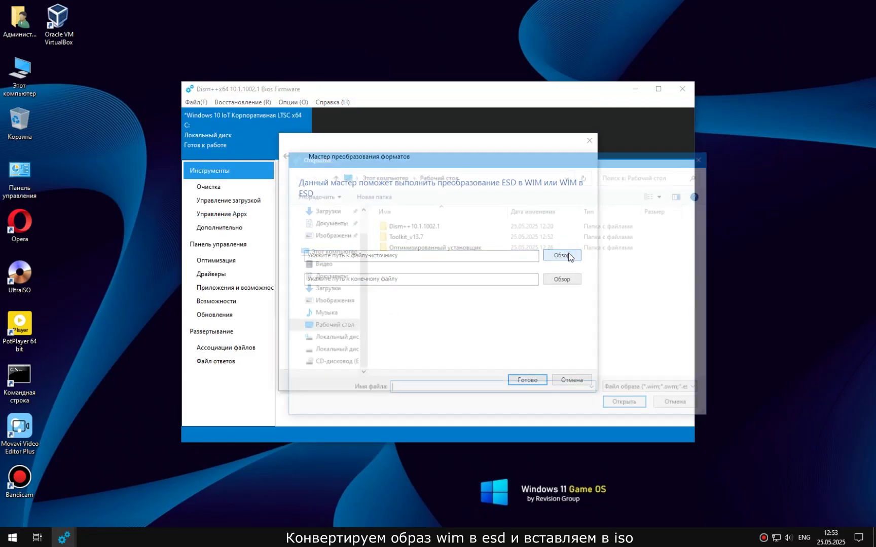
left_click(388, 237)
double_click(388, 237)
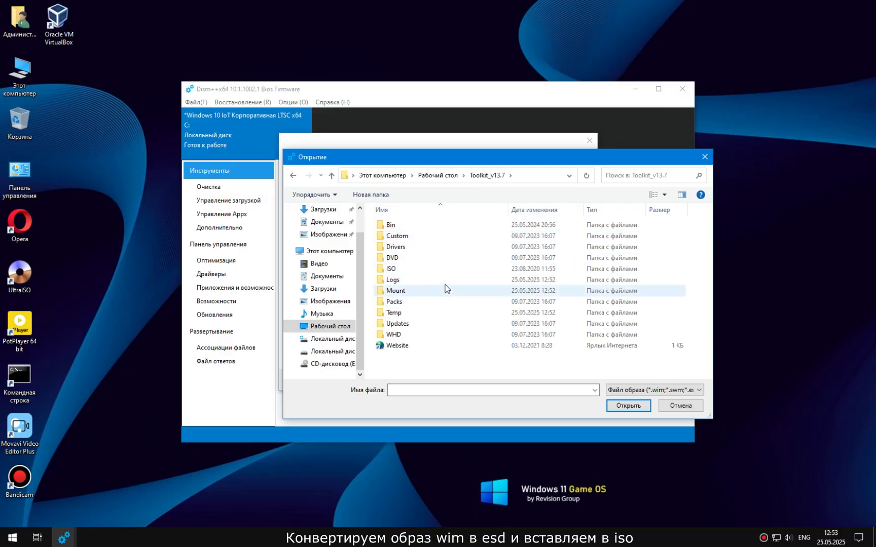
double_click(390, 258)
double_click(401, 227)
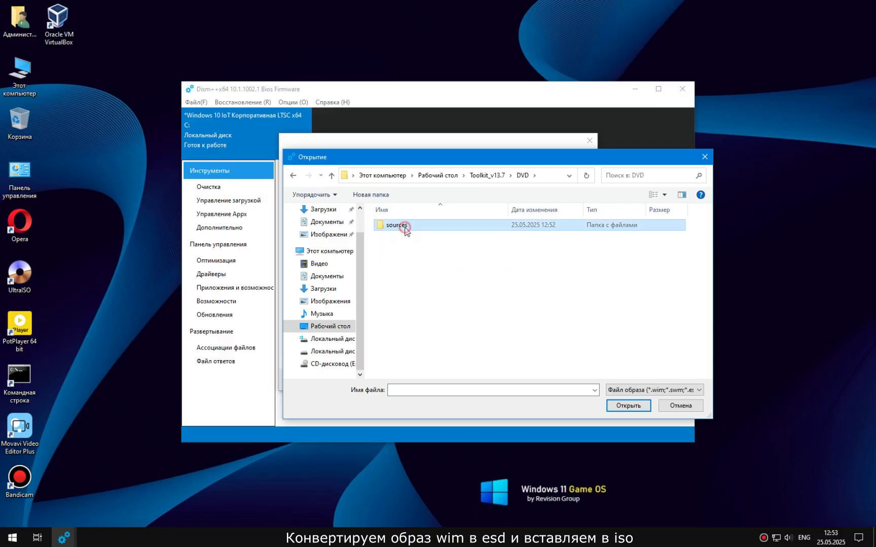
left_click(405, 237)
left_click(634, 402)
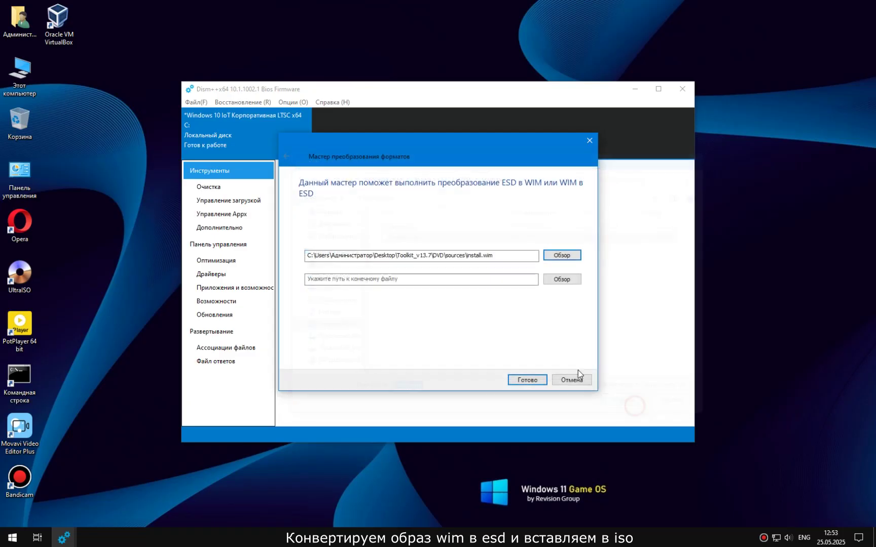
- Set the conversion's destination to an ESD file named install on the desktop
left_click(565, 278)
left_click(331, 175)
left_click(331, 176)
left_click(332, 175)
left_click(331, 176)
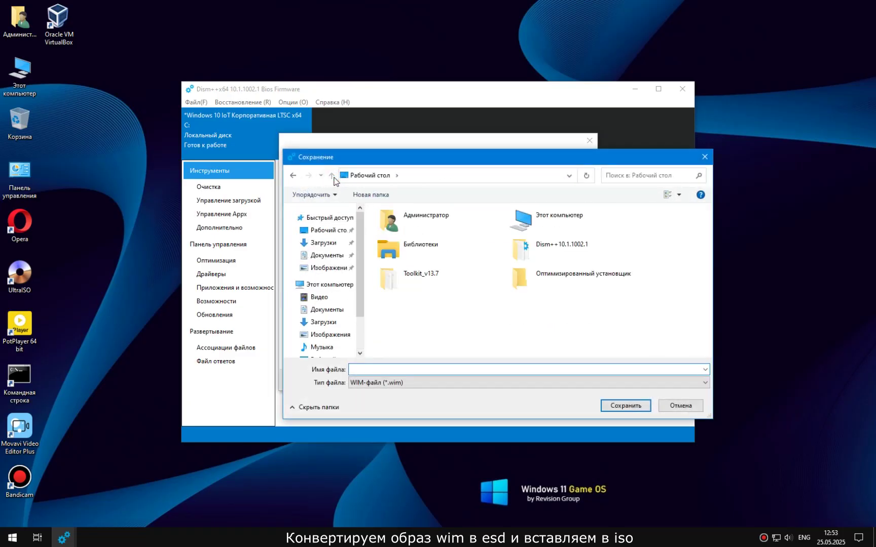
left_click(413, 383)
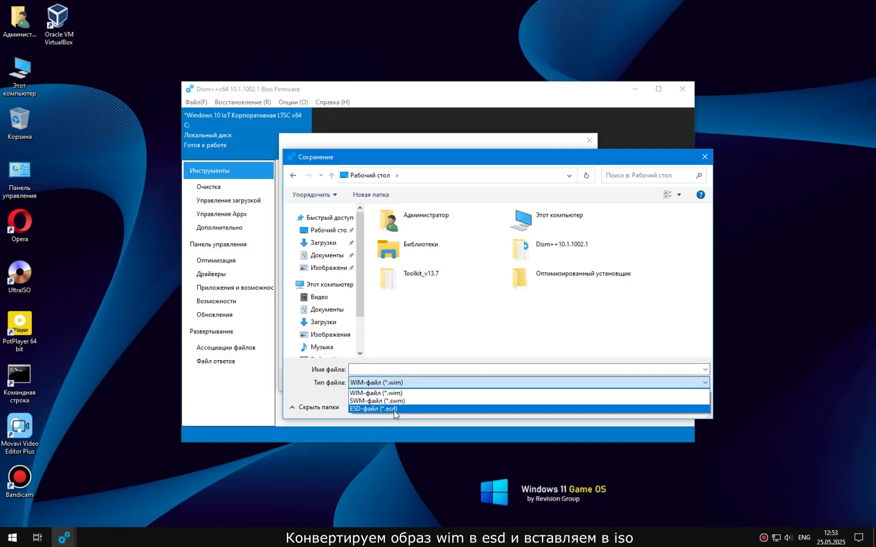
left_click(378, 400)
left_click(381, 371)
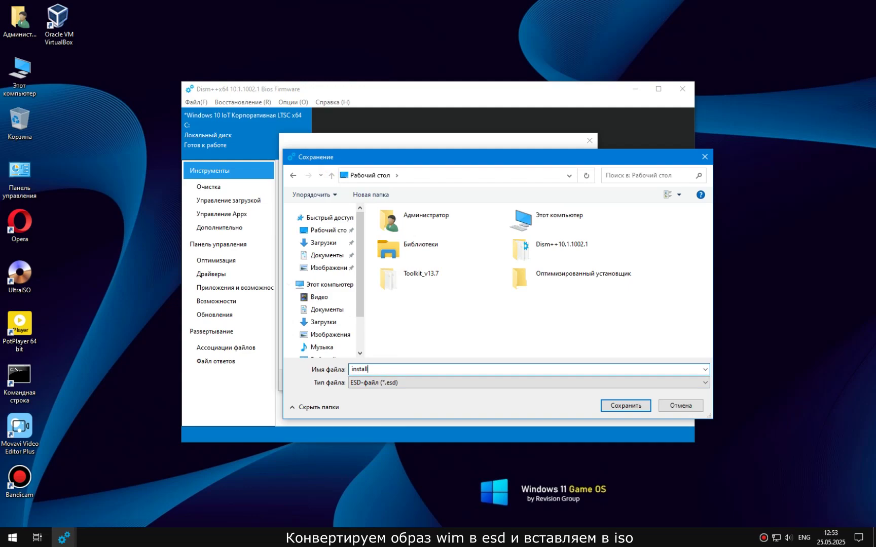
left_click(646, 408)
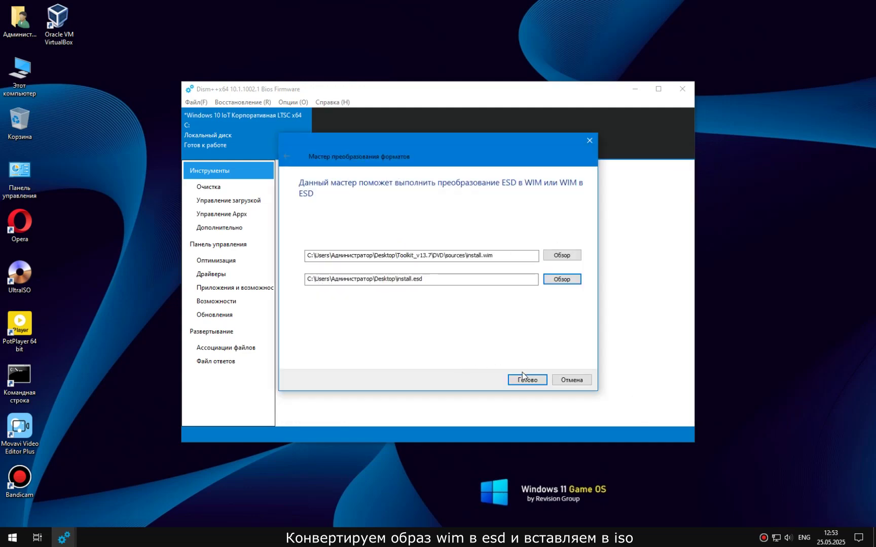
- Convert install.wim to install.esd, acknowledge the finished operation and close Dism++
left_click(526, 380)
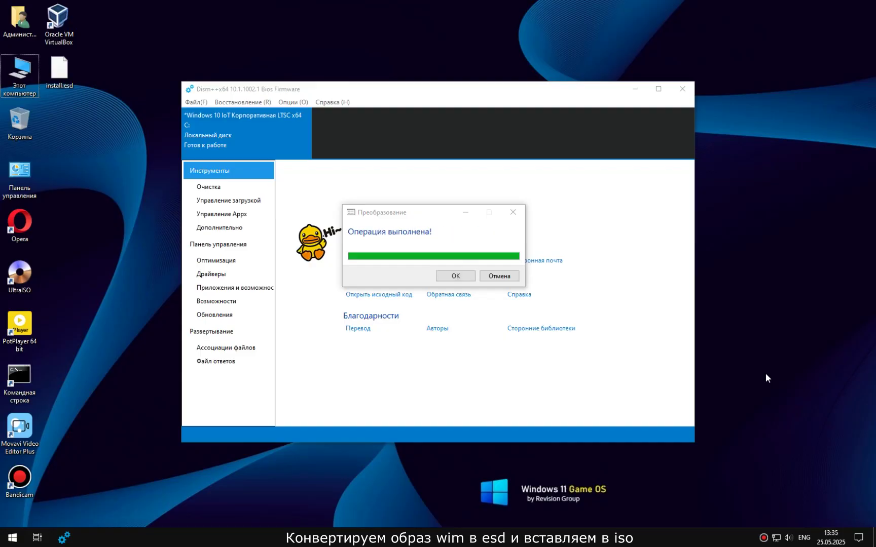
left_click(446, 277)
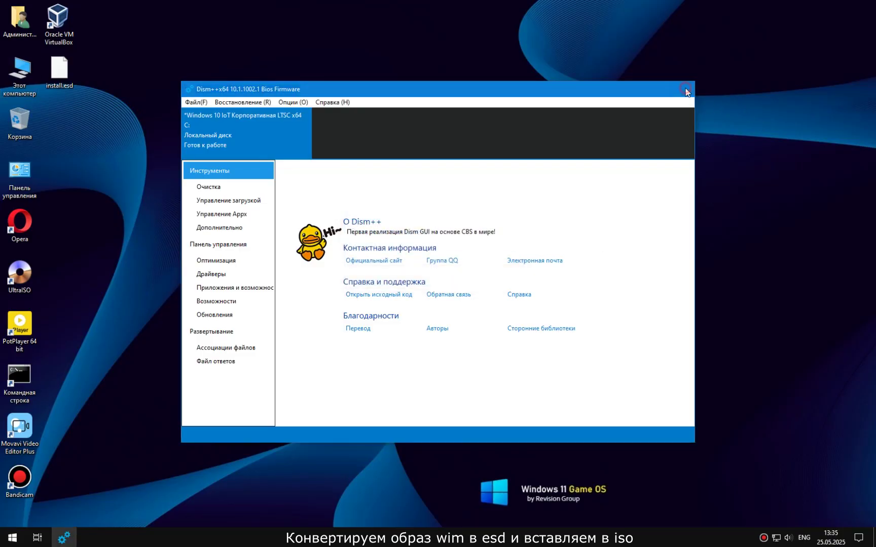
left_click(688, 93)
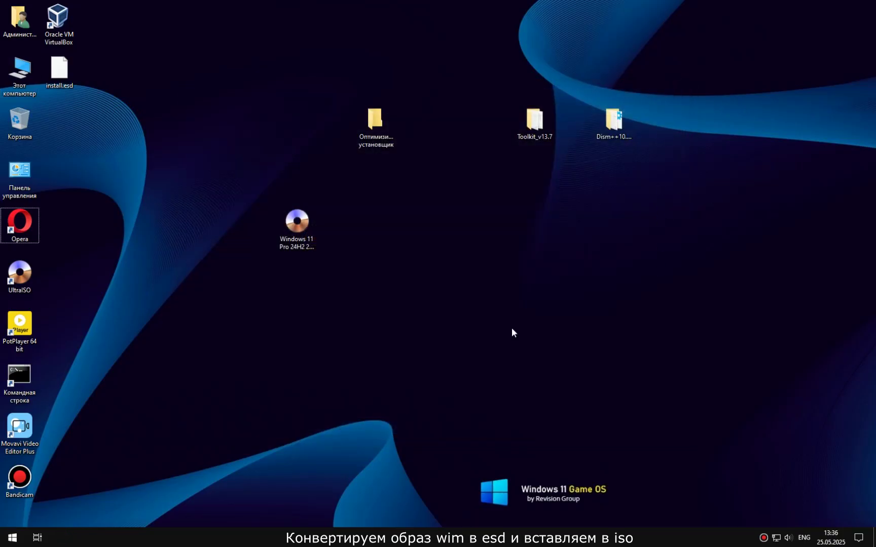
- Open the desktop Windows 11 Pro 24H2 ISO in UltraISO and replace install.esd in its sources folder with the desktop's install.esd
left_click(303, 222)
double_click(303, 223)
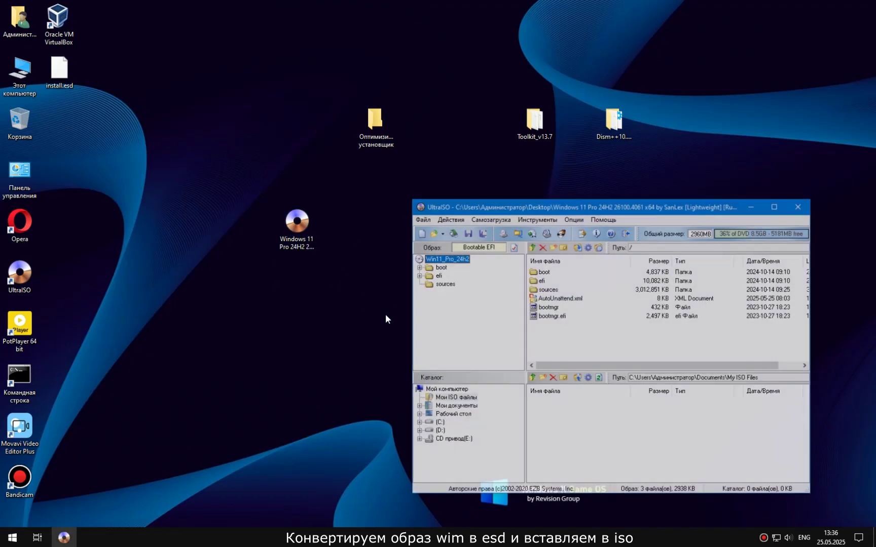
left_click(444, 284)
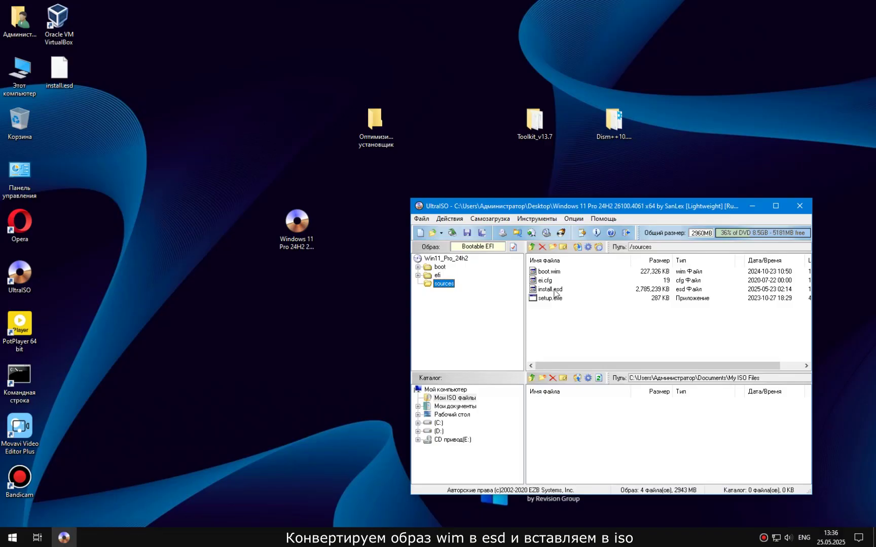
right_click(555, 290)
left_click(590, 340)
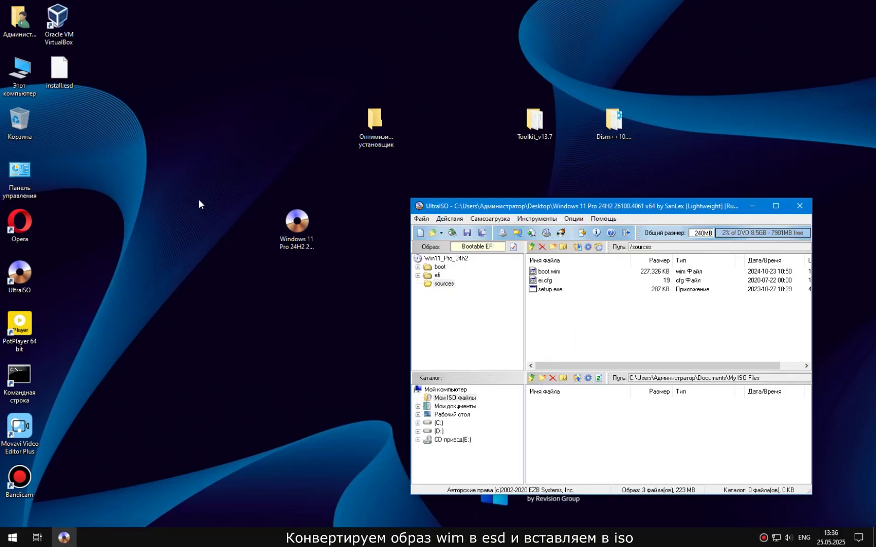
left_click_drag(60, 70, 634, 345)
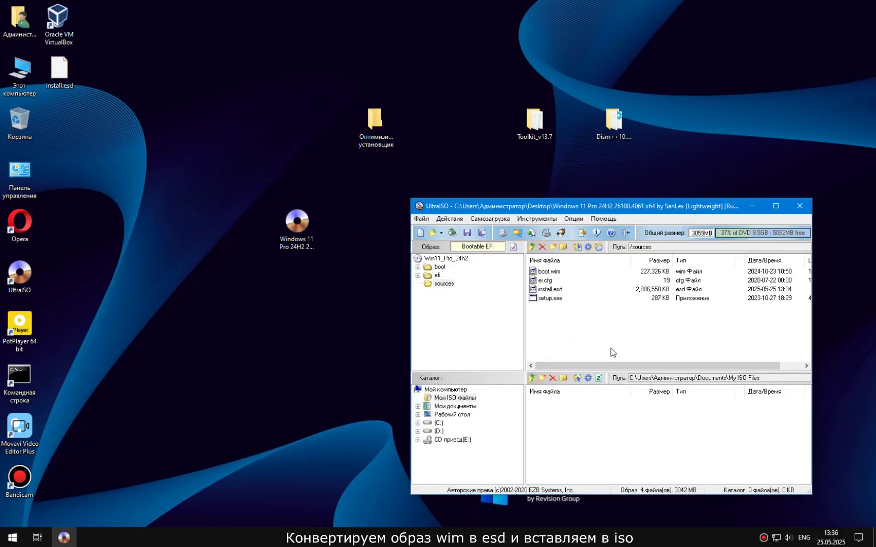
- Save the modified ISO, close UltraISO and move the ISO icon to the middle of the desktop
left_click(459, 260)
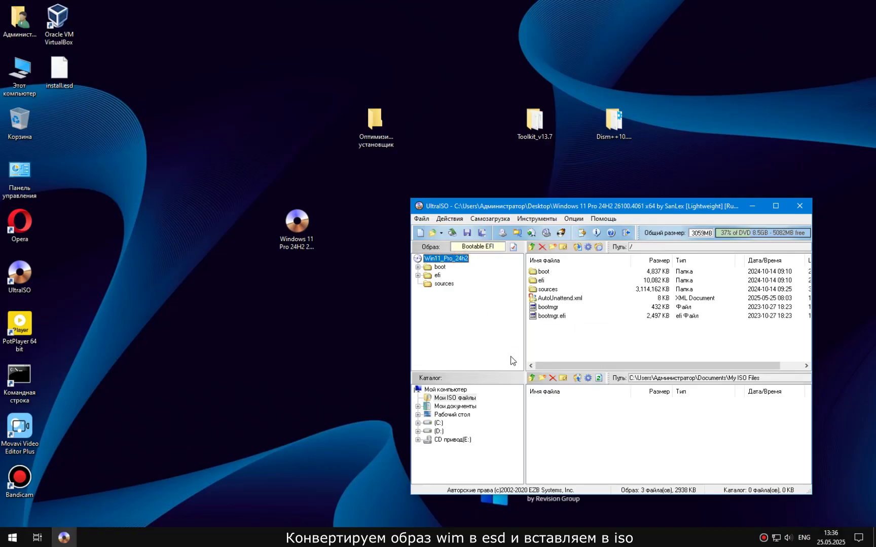
left_click(466, 235)
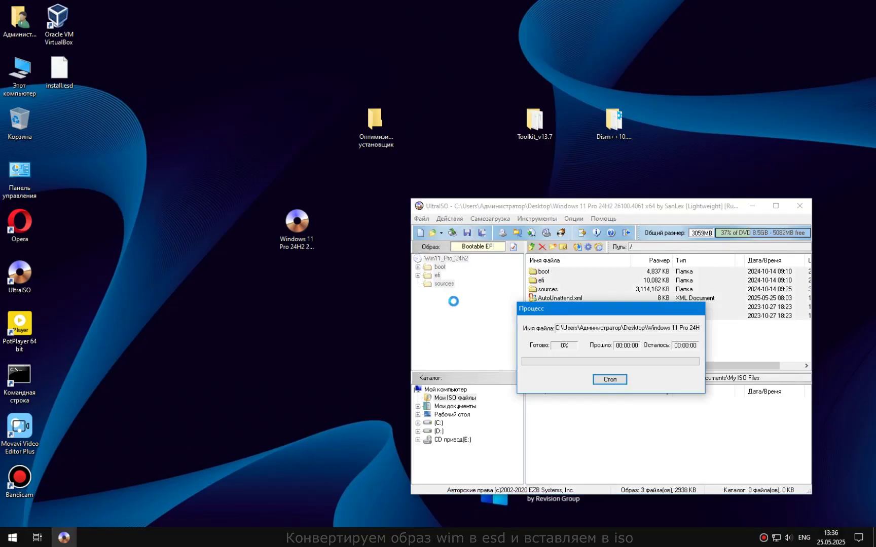
left_click(375, 384)
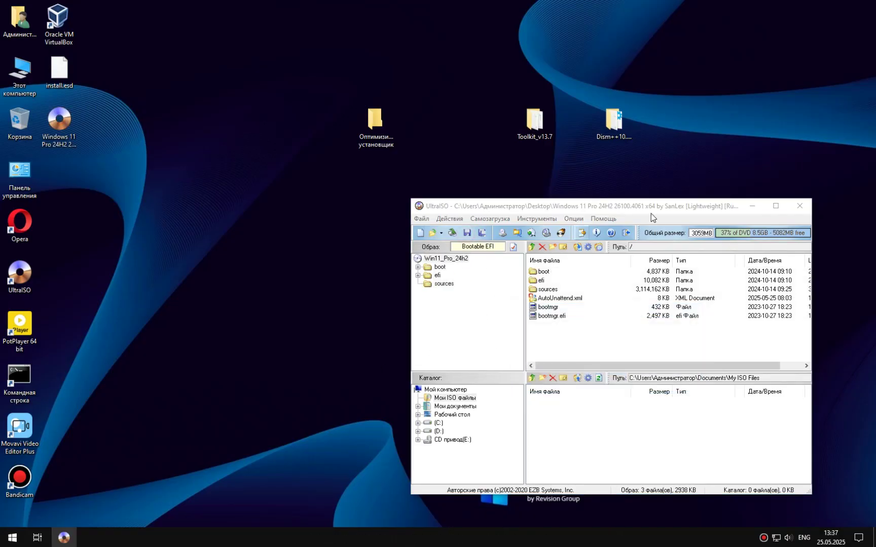
left_click(799, 206)
left_click_drag(59, 124, 416, 242)
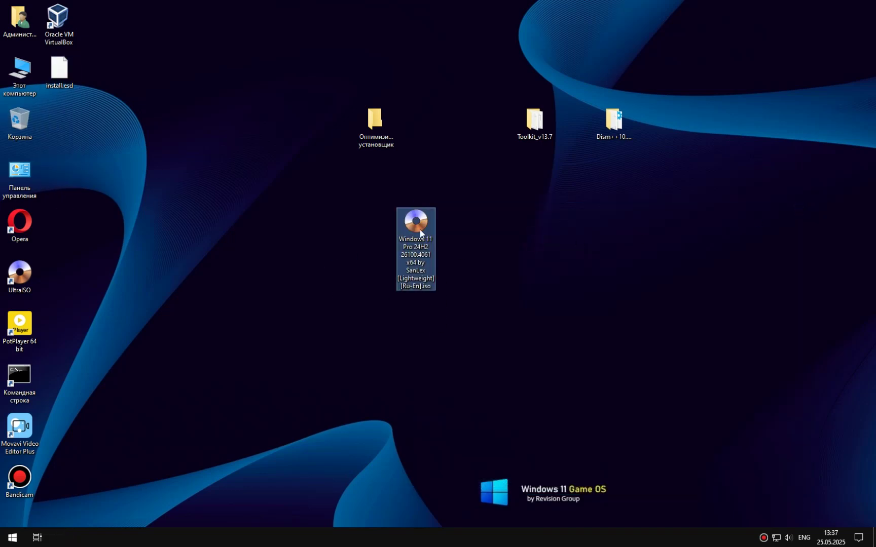
- Launch Oracle VM VirtualBox from the desktop as administrator
right_click(53, 23)
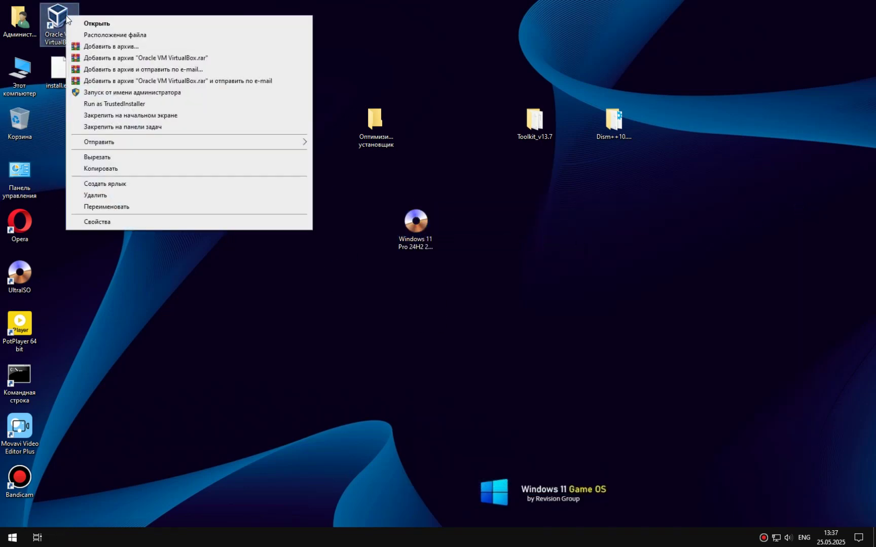
left_click(126, 93)
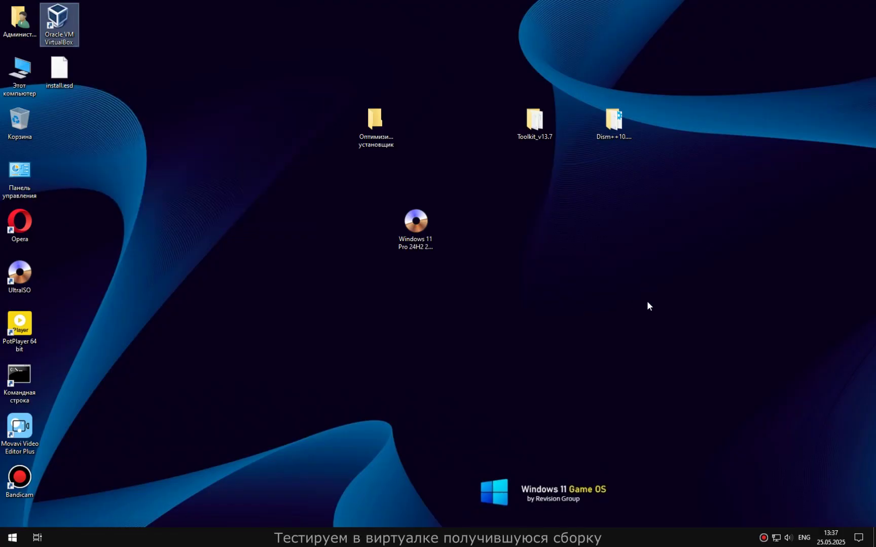
left_click(644, 186)
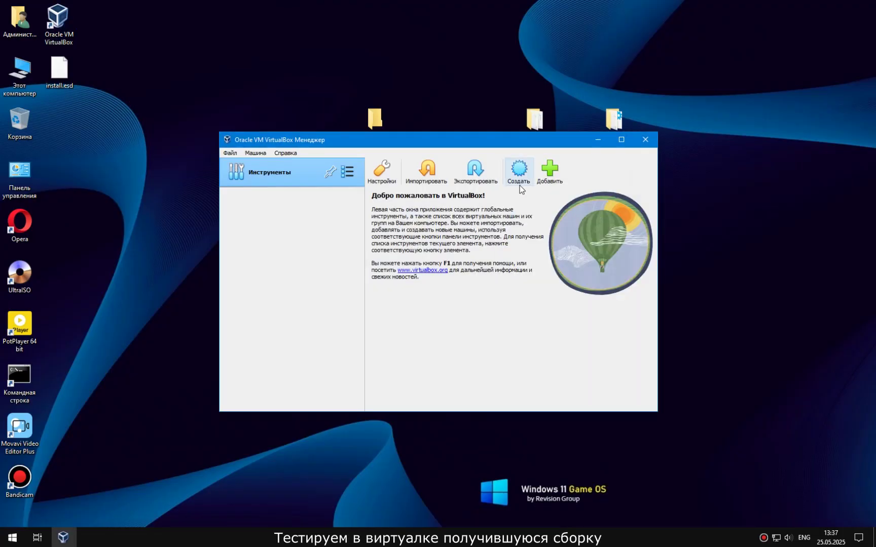
- Start a new virtual machine named "11 by SanLex" with the version Windows 11 (64-bit)
left_click(519, 172)
type("11 by SanLex")
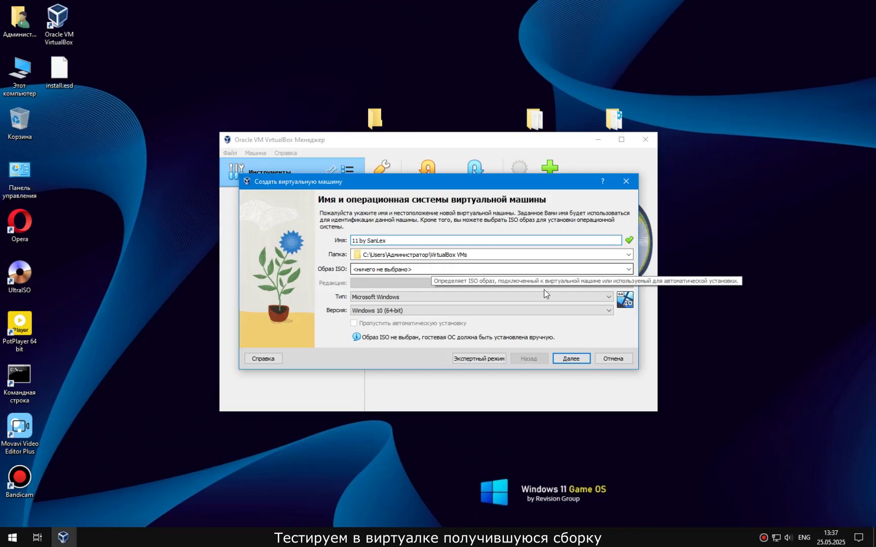
left_click(578, 310)
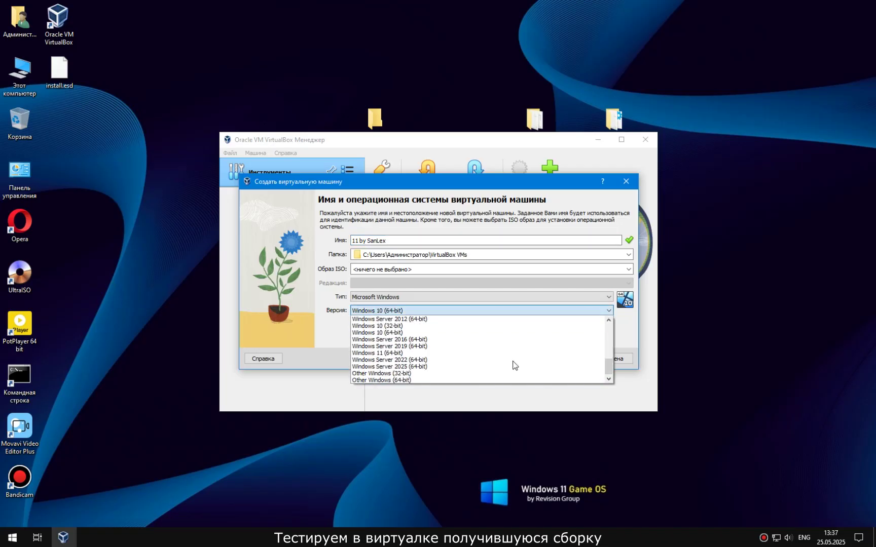
left_click(456, 353)
left_click(576, 359)
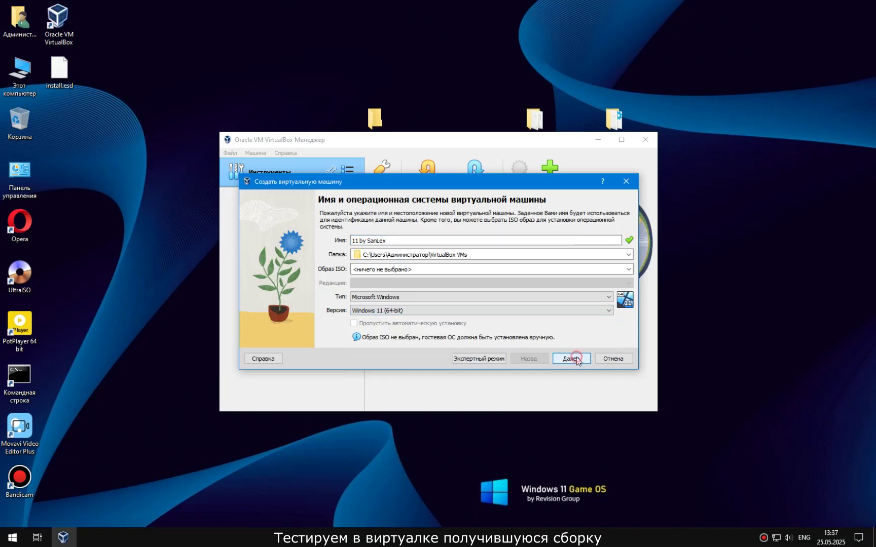
- Give the virtual machine 4 processors, accept a new 80 GB virtual hard disk and finish creating it
left_click_drag(394, 261, 428, 262)
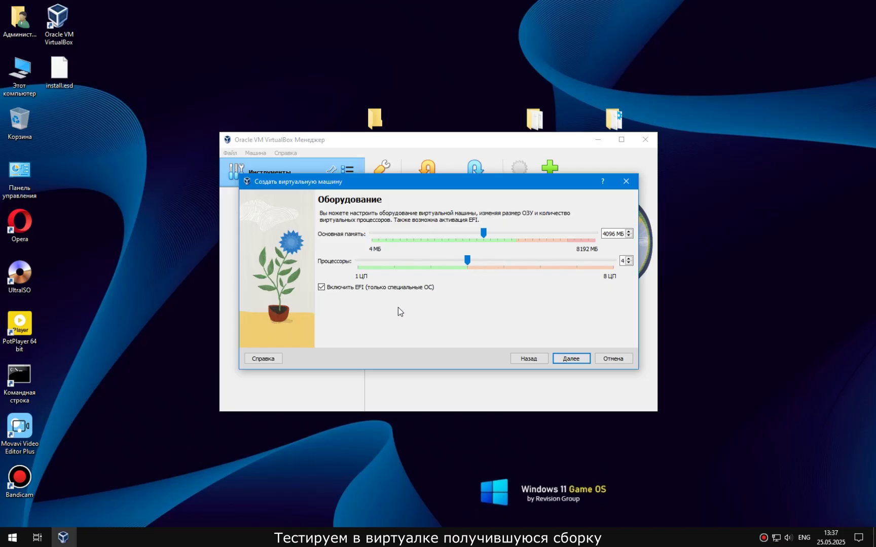
left_click(578, 360)
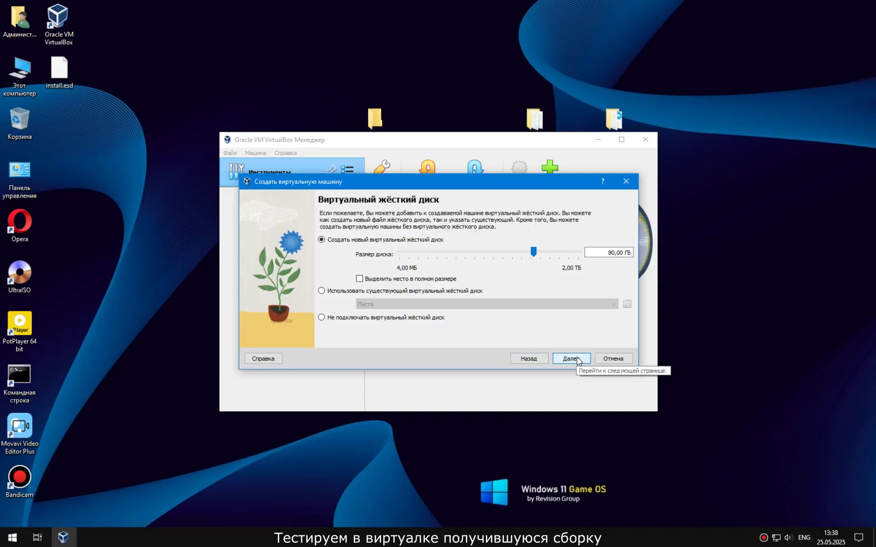
left_click(575, 360)
left_click(576, 359)
- Start the virtual machine, mount the desktop Windows 11 Pro 24H2 26100.4061 x64 ISO as its DVD, suppress the dialog in future and reboot
left_click(512, 170)
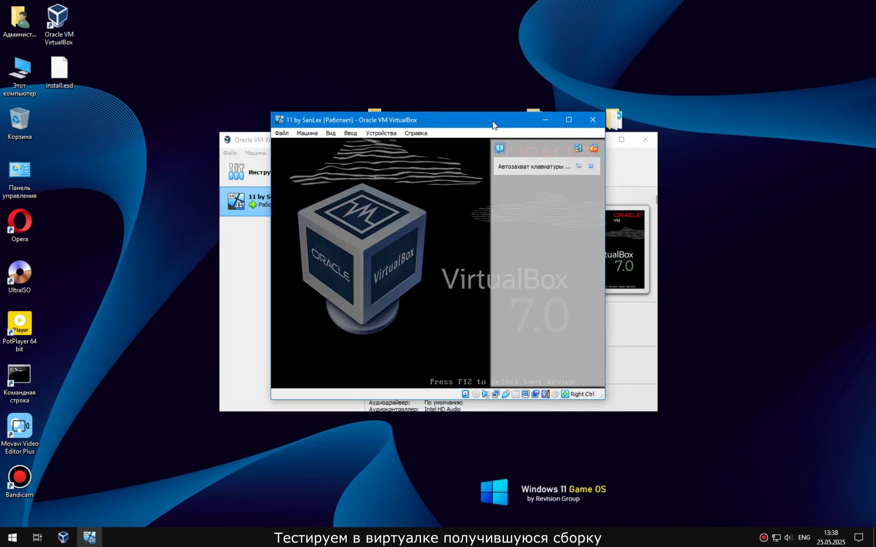
left_click(436, 280)
left_click(415, 308)
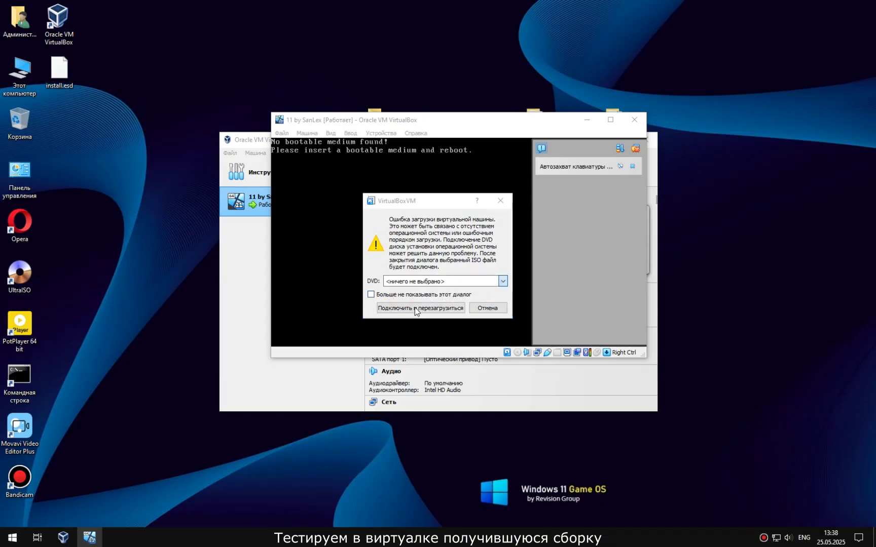
left_click(413, 290)
left_click(522, 367)
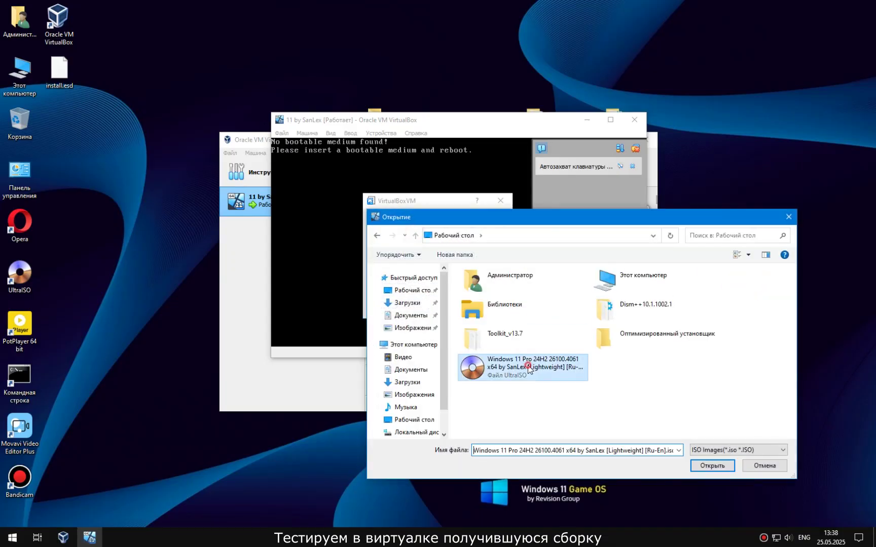
left_click(713, 466)
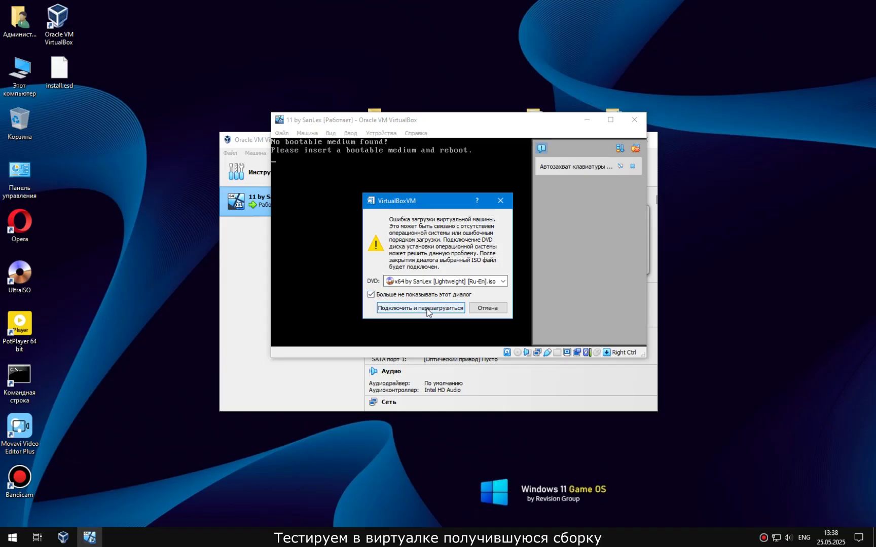
left_click(429, 310)
left_click(593, 167)
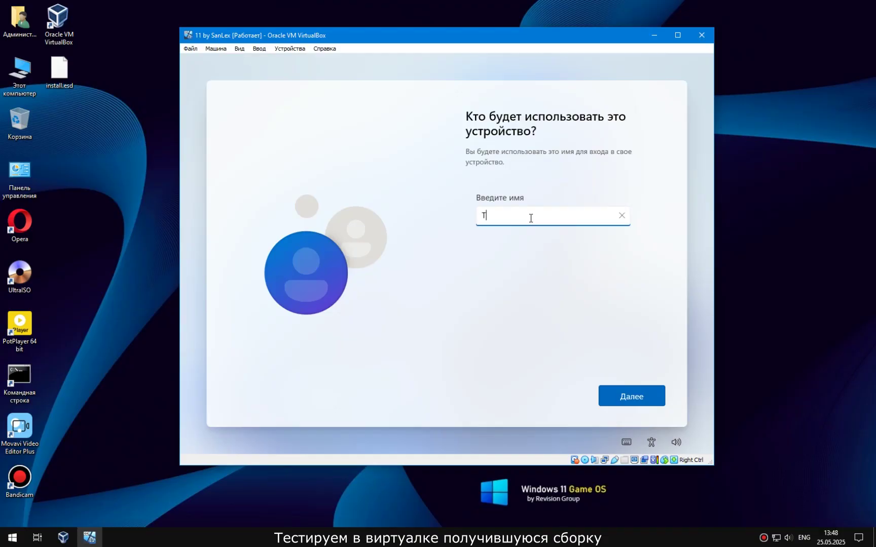
- Enter New as the account name in Windows setup and continue through the remaining account page
type("Name")
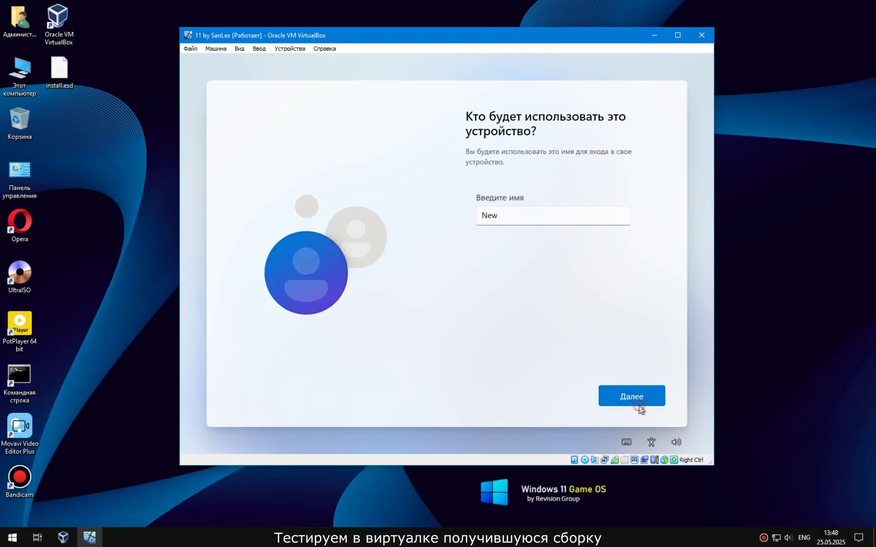
left_click(638, 401)
left_click(624, 398)
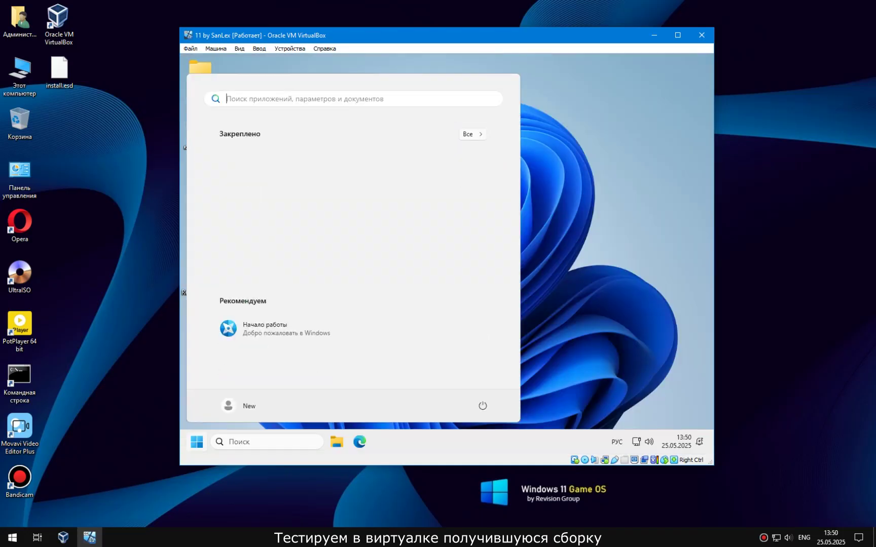
- Open the installed system's list of all apps and launch W11ClassicMenu.exe
left_click(565, 252)
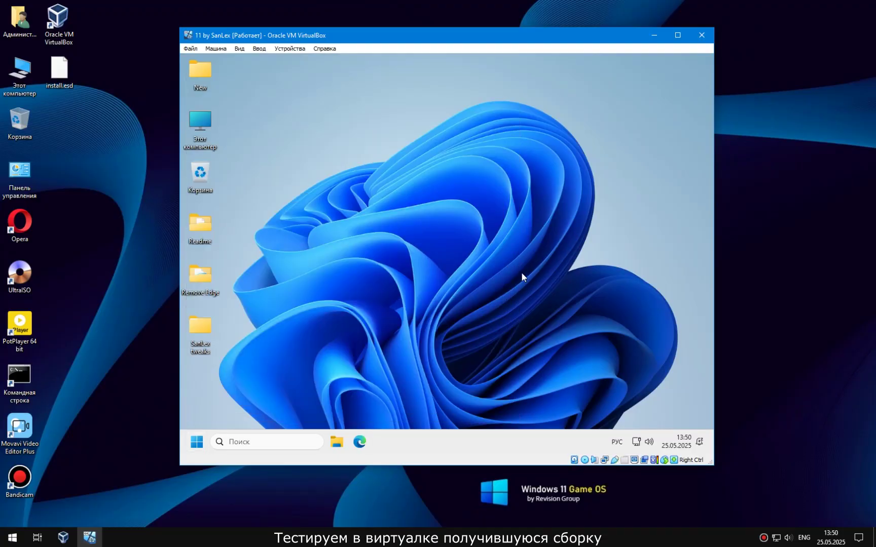
left_click(196, 442)
left_click(471, 135)
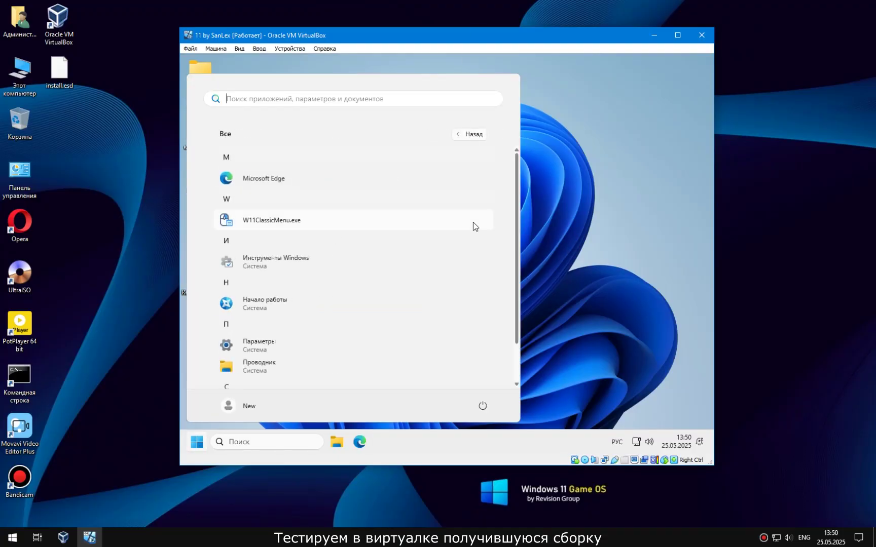
left_click(322, 221)
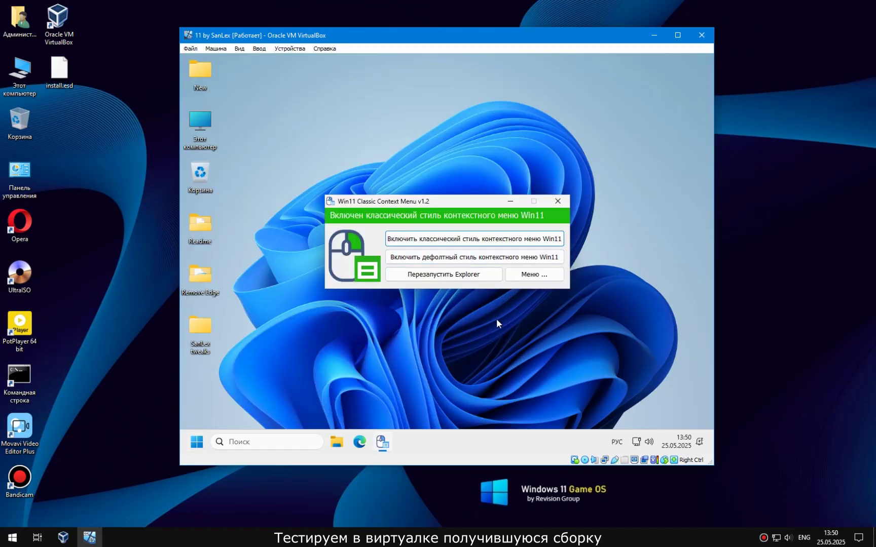
- Enable the default Windows 11 context menu style and restart Windows Explorer to apply it
right_click(192, 227)
left_click(453, 249)
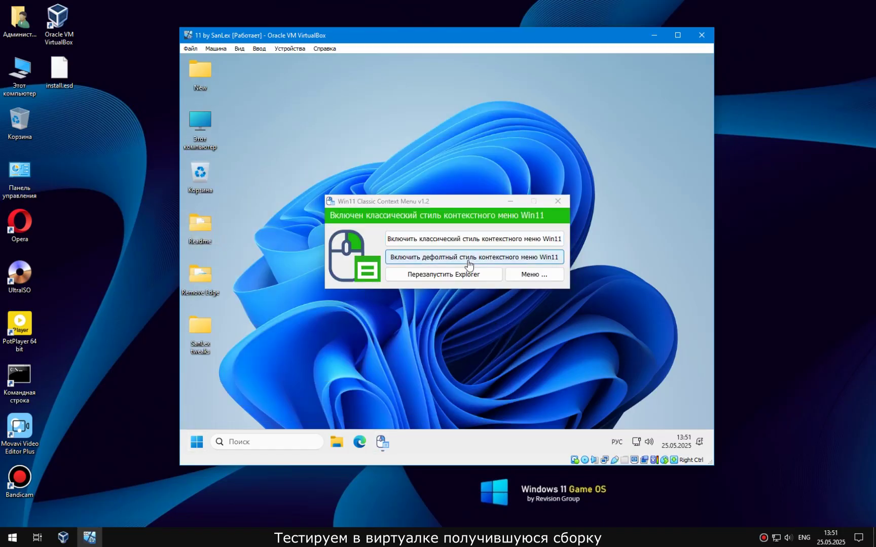
left_click(462, 257)
left_click(441, 274)
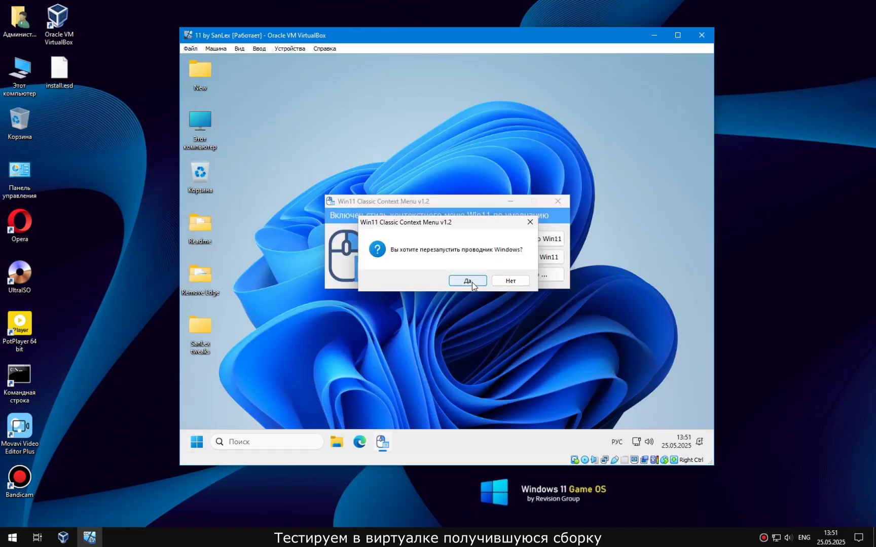
left_click(473, 282)
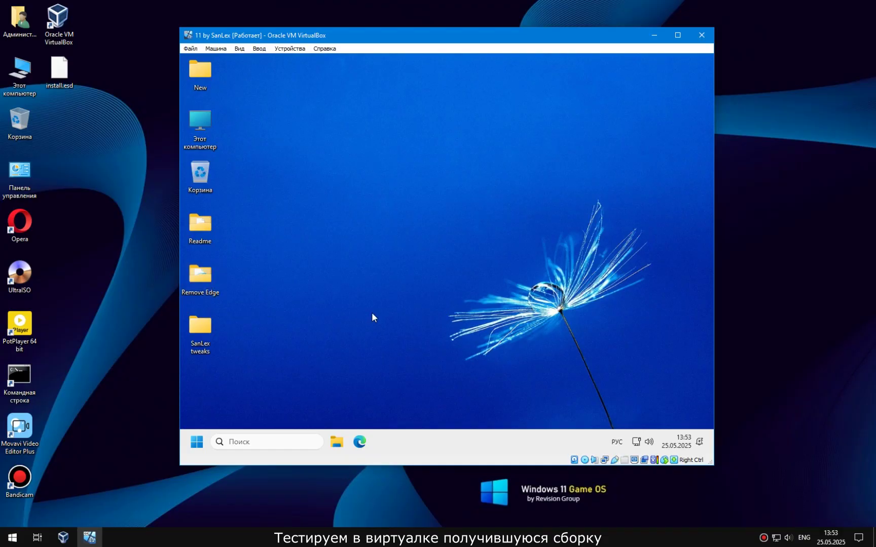
- Open the Remove Edge folder in the virtual machine and run the RemoveEdge script with PowerShell
left_click(380, 185)
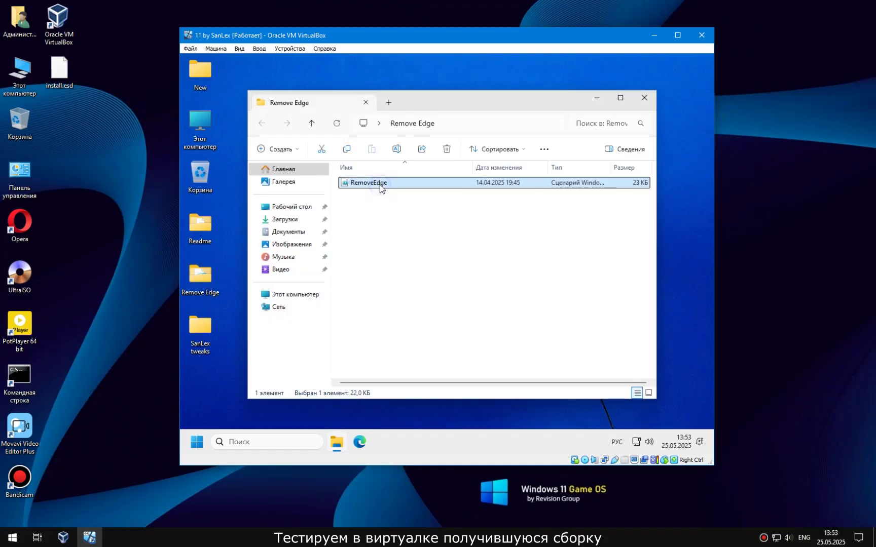
right_click(380, 185)
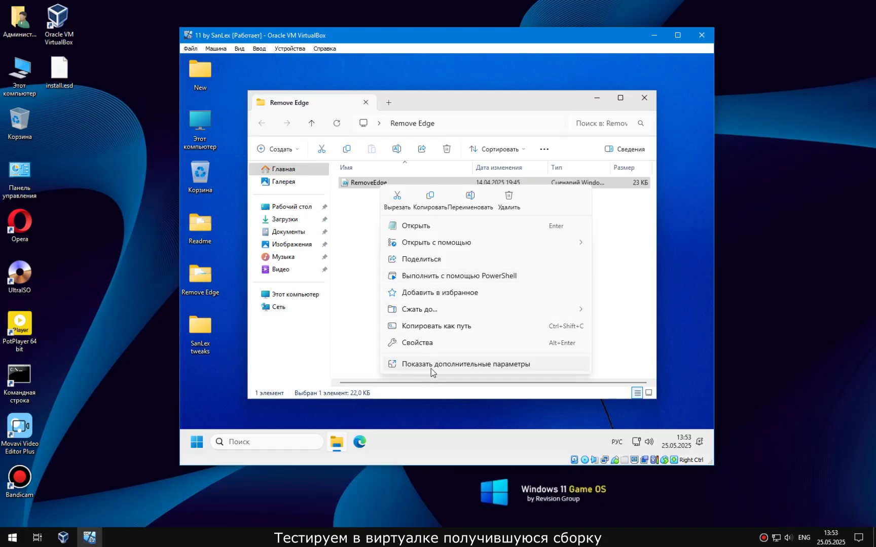
left_click(476, 275)
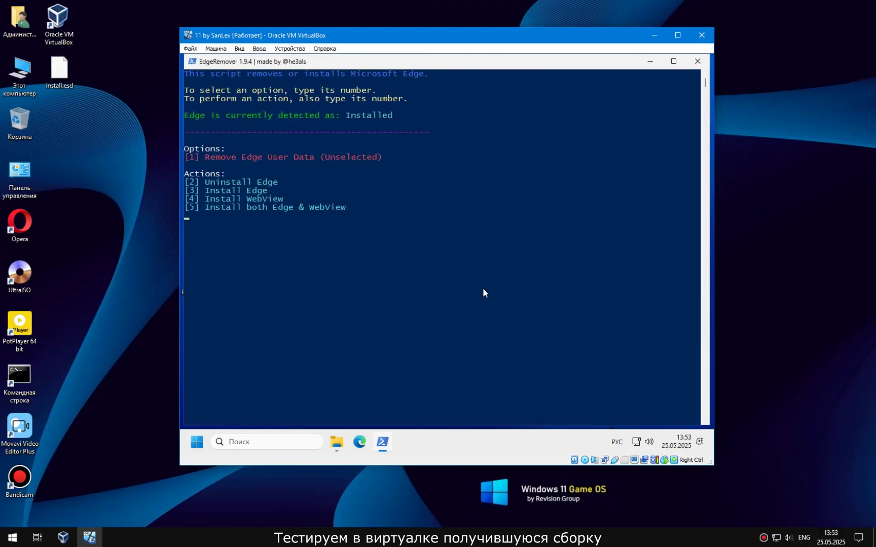
- Select option 1 to remove Edge user data, uninstall Edge with action 2, then exit the script and close the Remove Edge folder
key("1")
key("2")
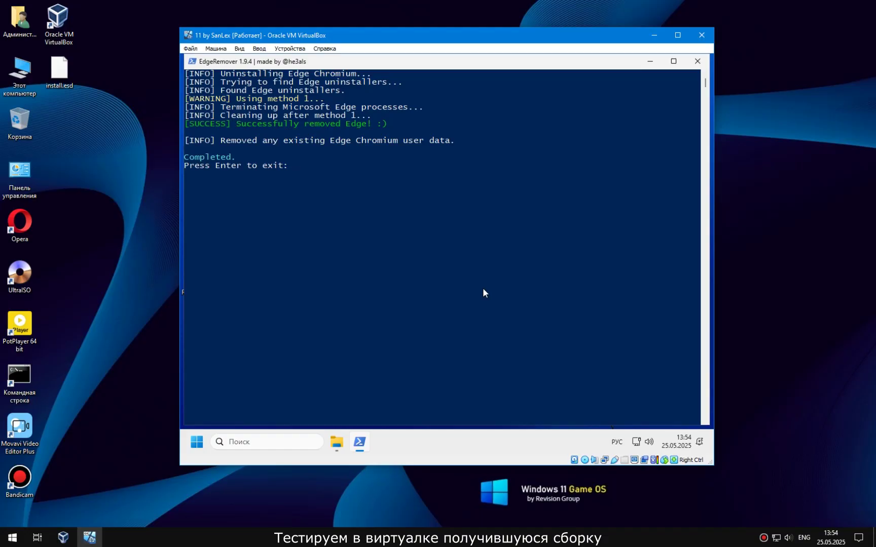
key("Return")
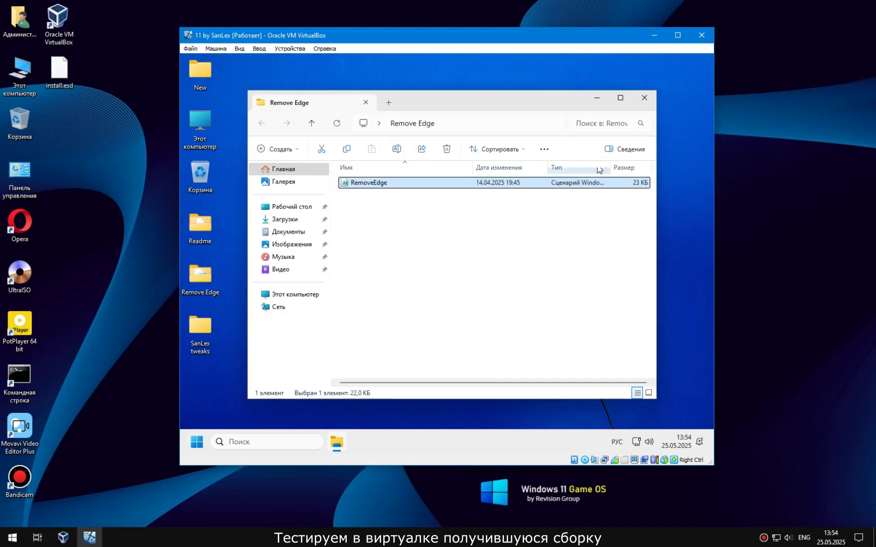
left_click(647, 99)
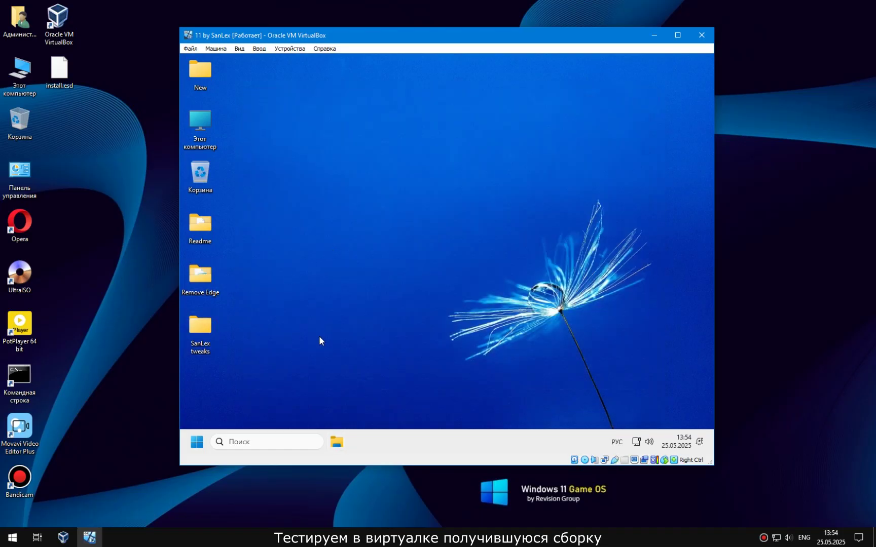
- Browse the list of tweaks in the Tweaks scripts (2025.05.17) folder inside SanLex tweaks, then close the folder window
left_click(410, 187)
double_click(410, 184)
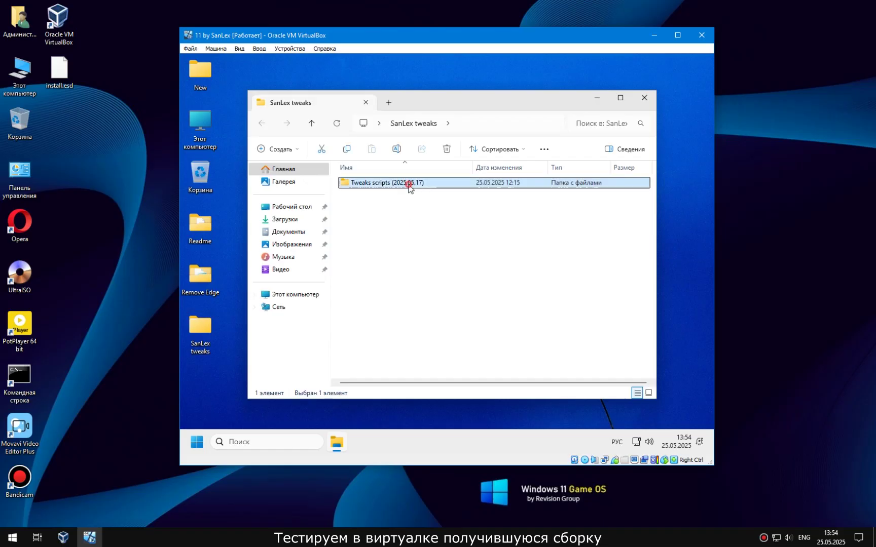
left_click(619, 99)
scroll(507, 173, "down", 6)
scroll(507, 173, "down", 3)
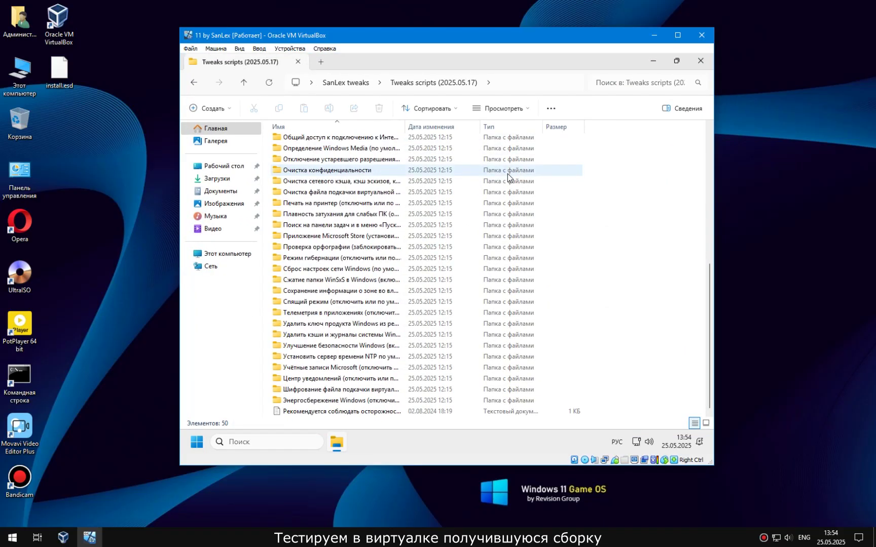
scroll(507, 174, "up", 8)
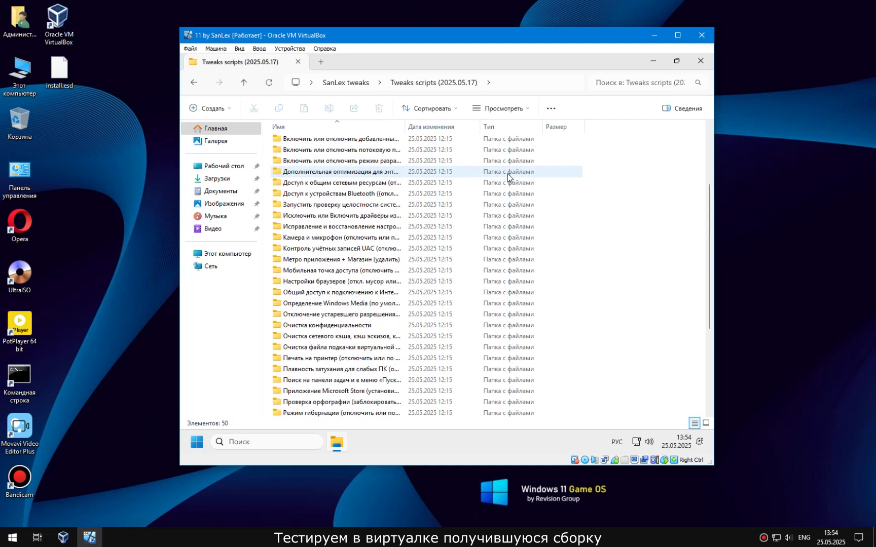
left_click(696, 67)
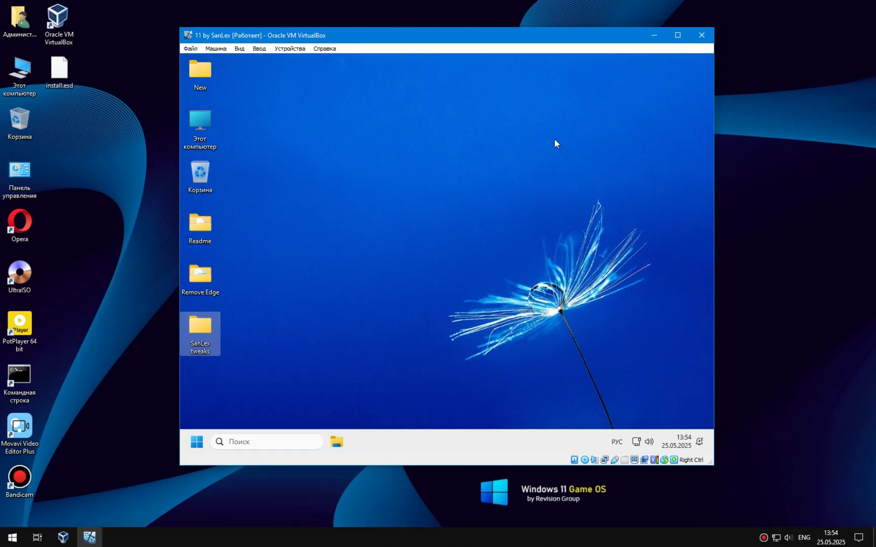